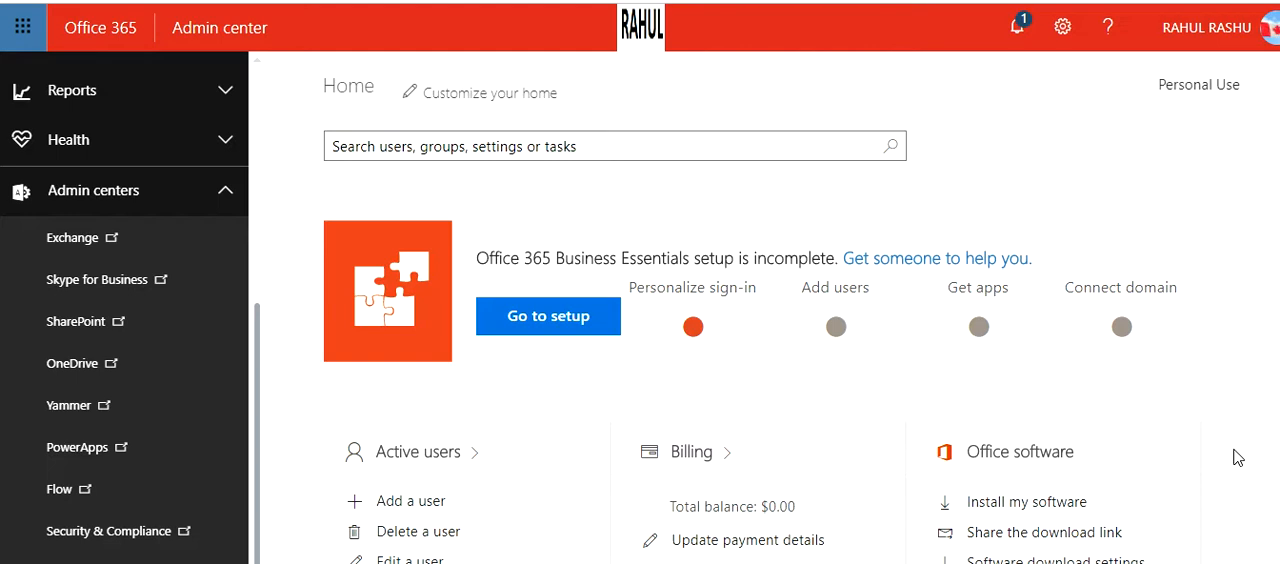
# Open the Security & Compliance admin center and go to Audit log search under Search & investigation.
pyautogui.click(216, 196)
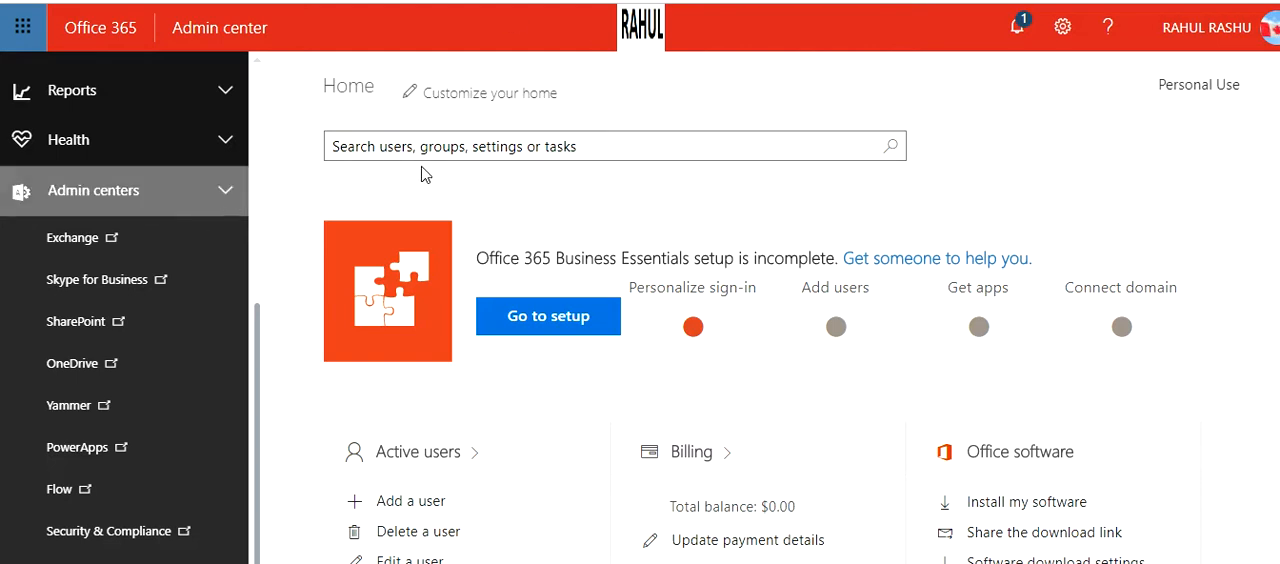
pyautogui.click(224, 191)
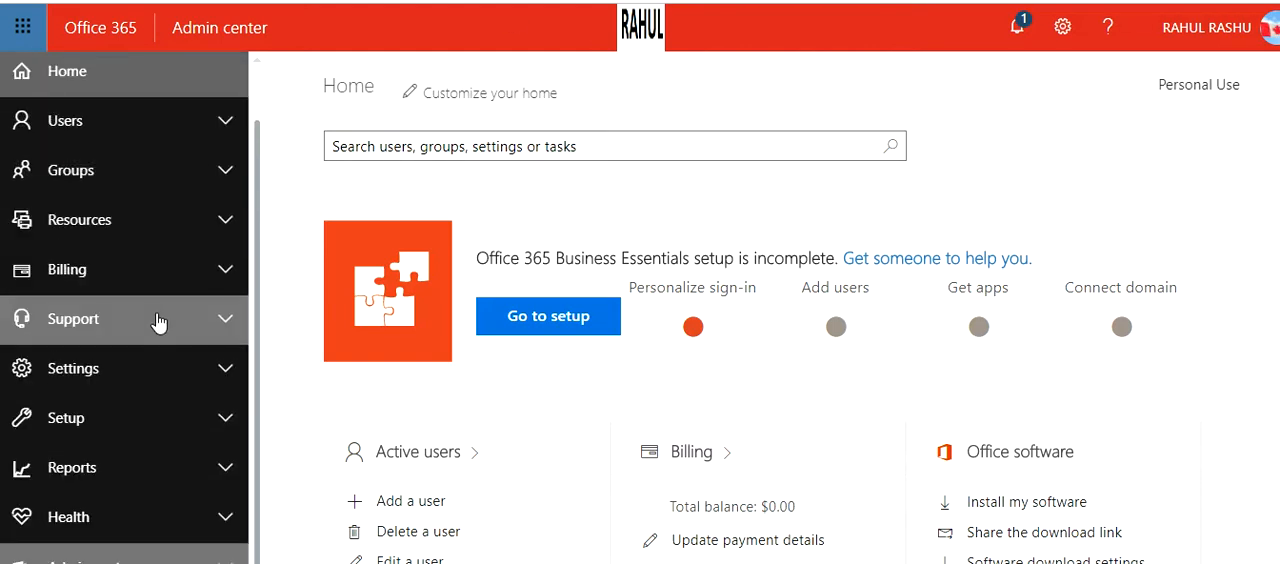
pyautogui.click(165, 559)
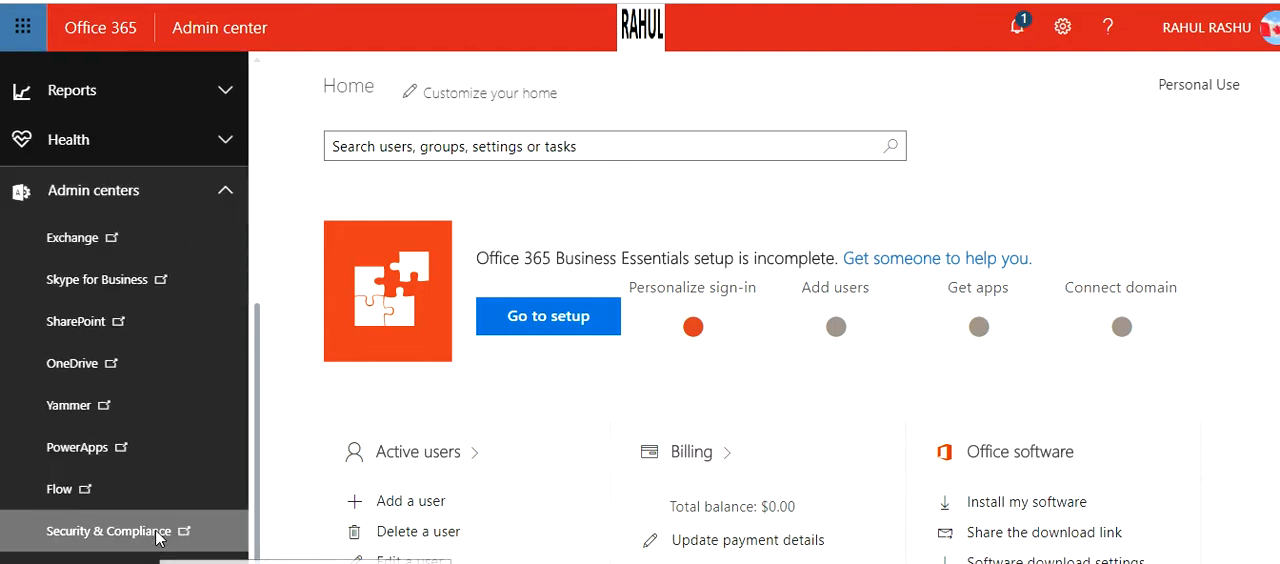
pyautogui.click(160, 535)
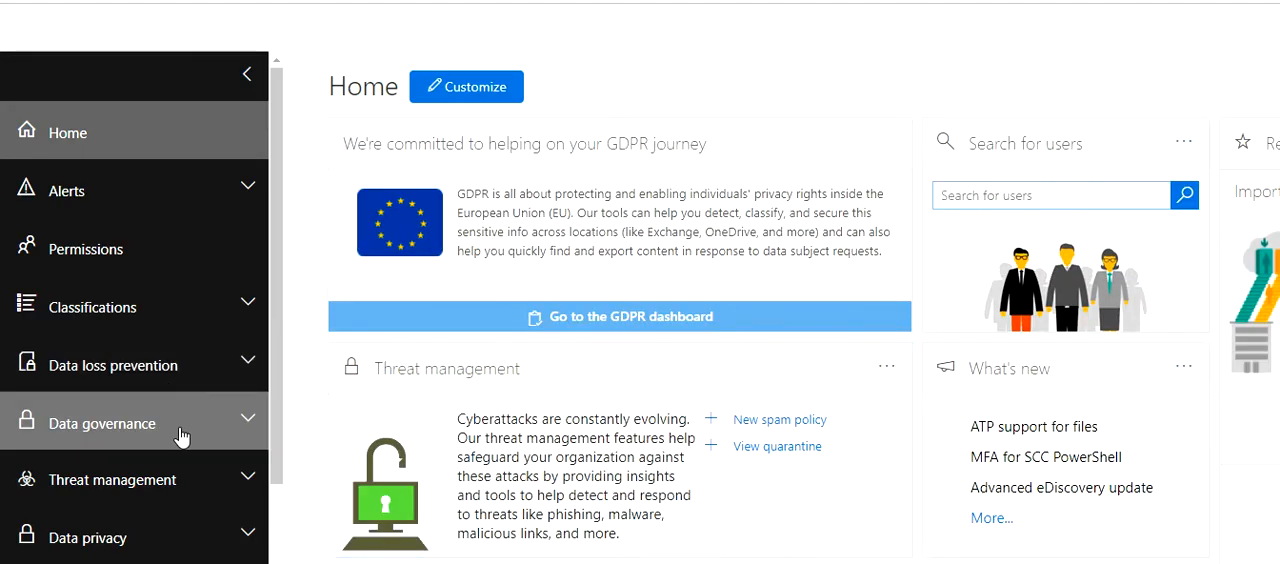
pyautogui.scroll(-2, 238, 424)
pyautogui.click(243, 447)
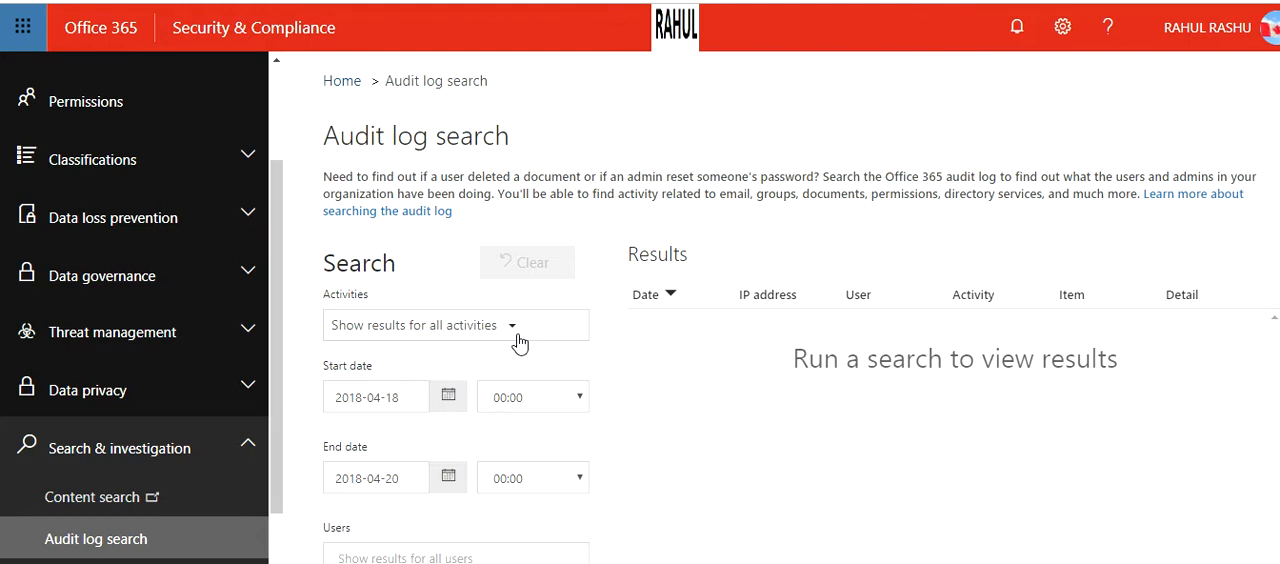
# Try filtering the audit log search by all File and page activities, and reset the filter to show all activities.
pyautogui.click(506, 332)
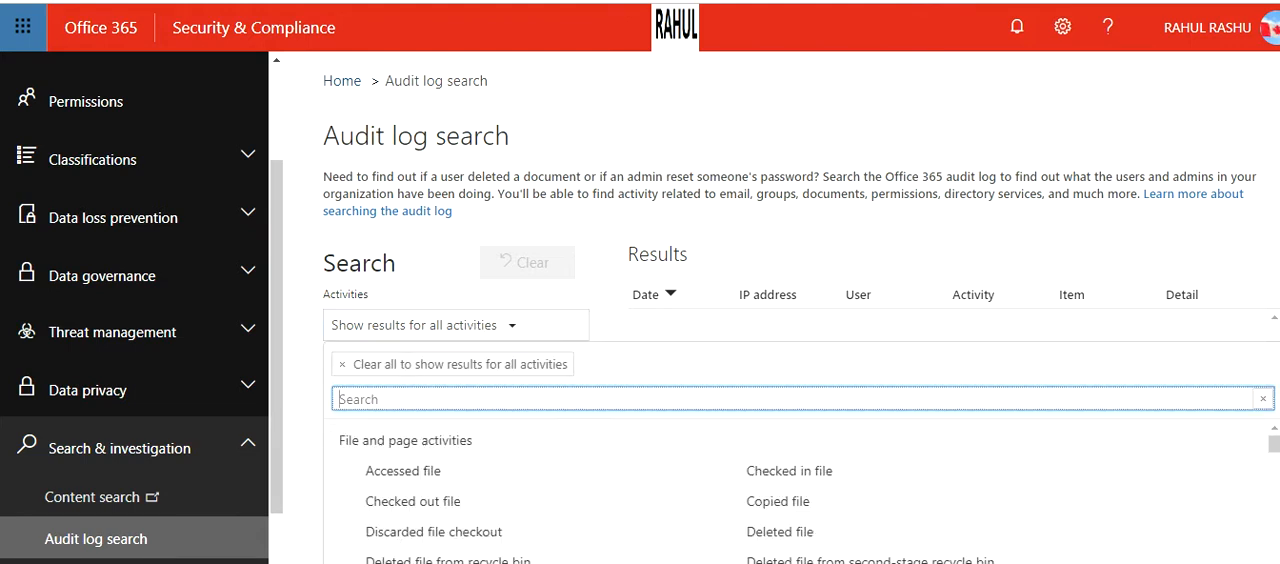
pyautogui.scroll(-2, 800, 319)
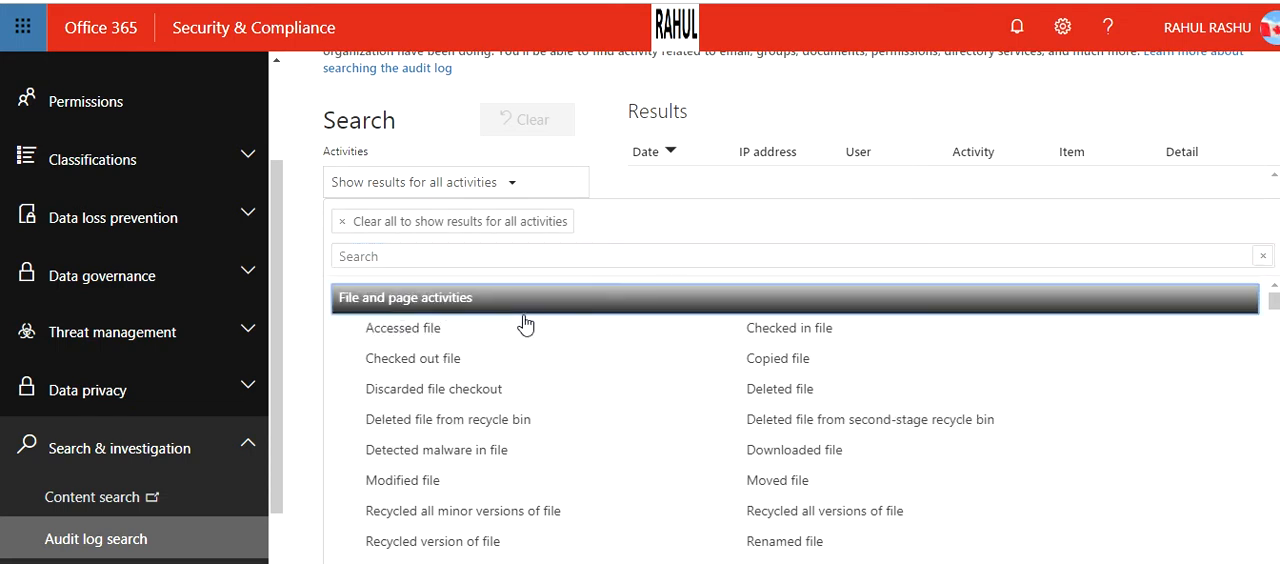
pyautogui.click(443, 300)
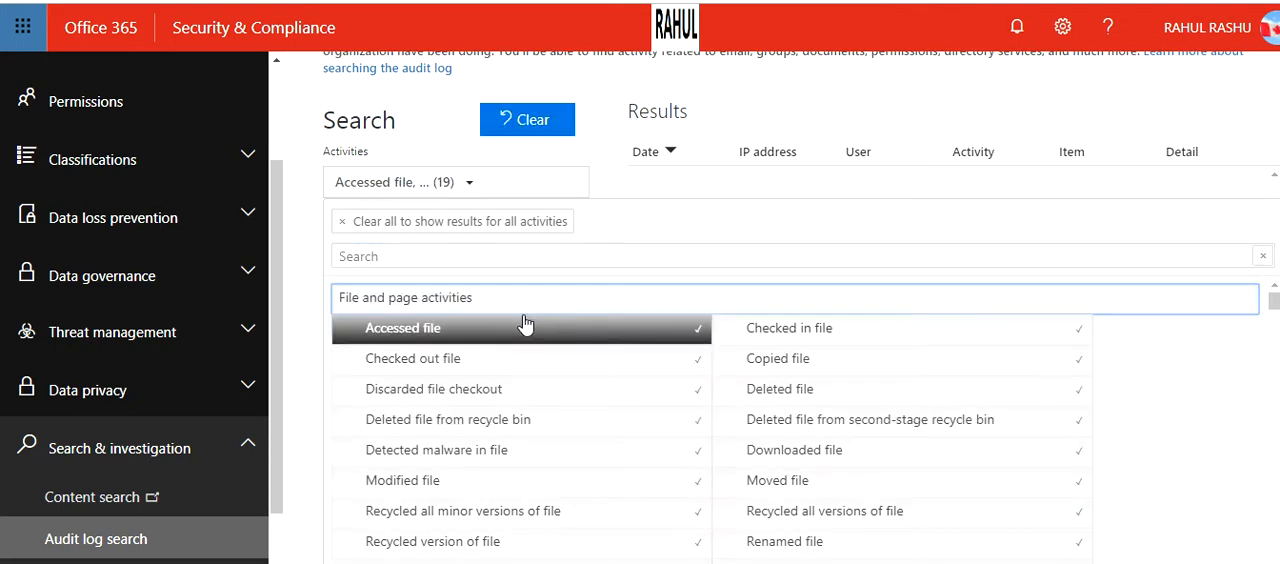
pyautogui.click(470, 186)
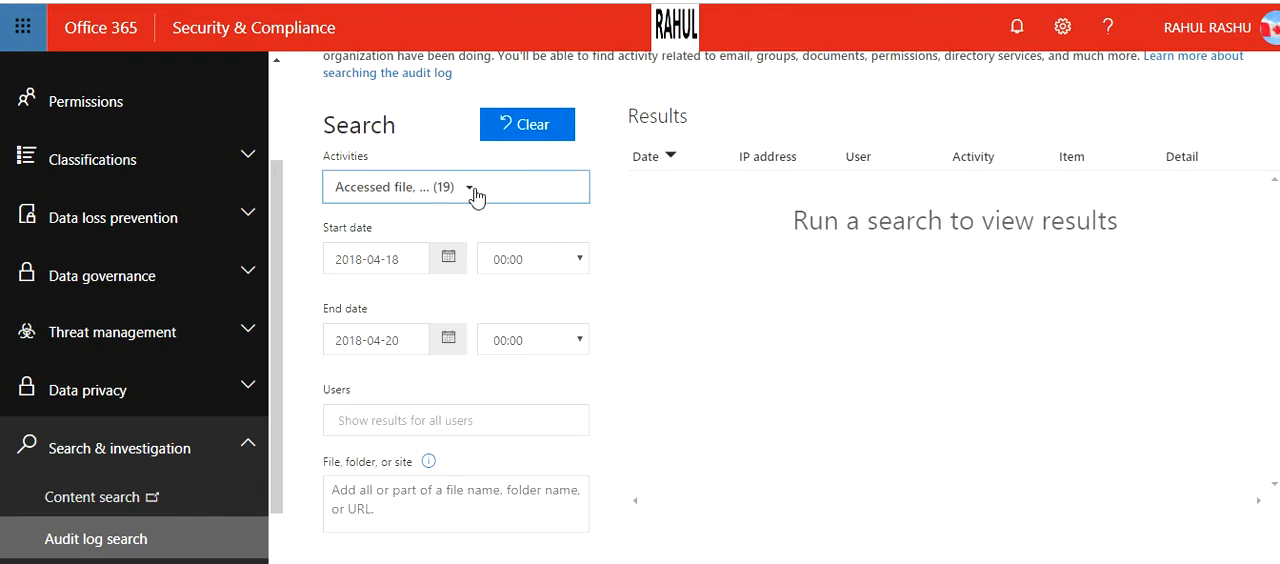
pyautogui.click(470, 187)
pyautogui.click(349, 228)
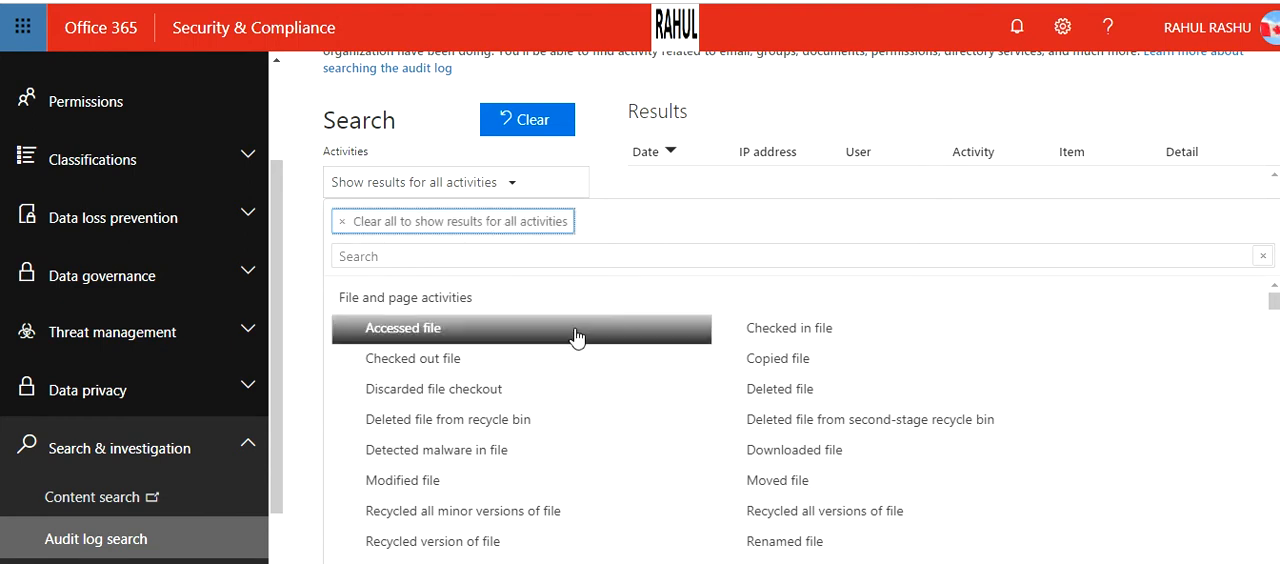
# Examine the activity categories available for the audit log search, from file and folder activities through Microsoft Stream activities, and close the list.
pyautogui.scroll(-3, 571, 337)
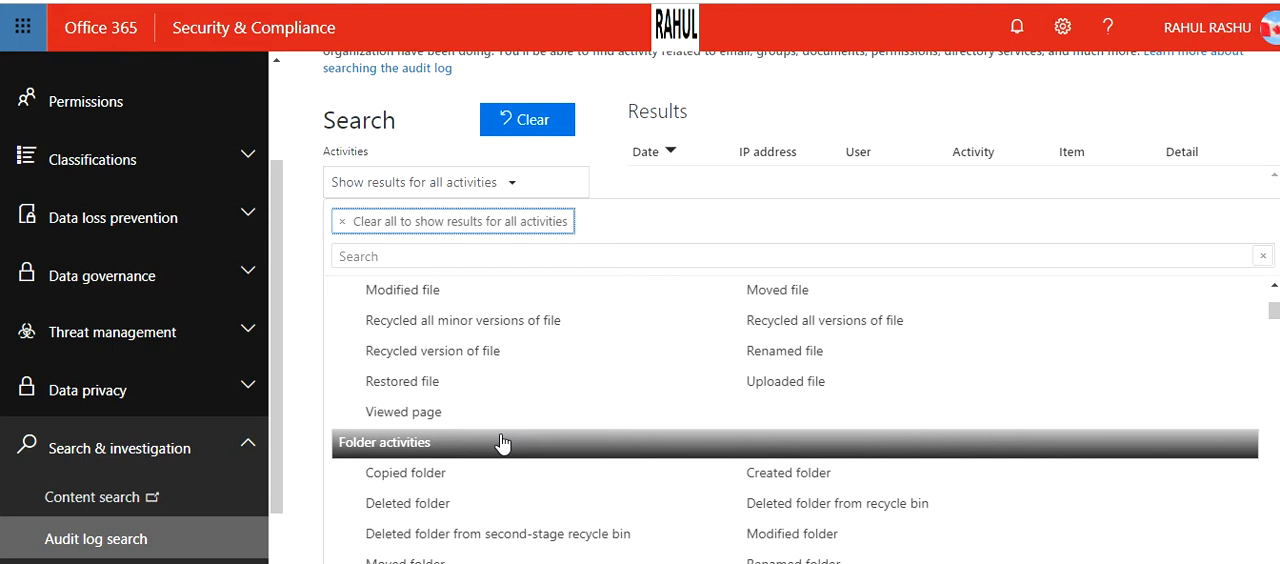
pyautogui.scroll(-1, 503, 443)
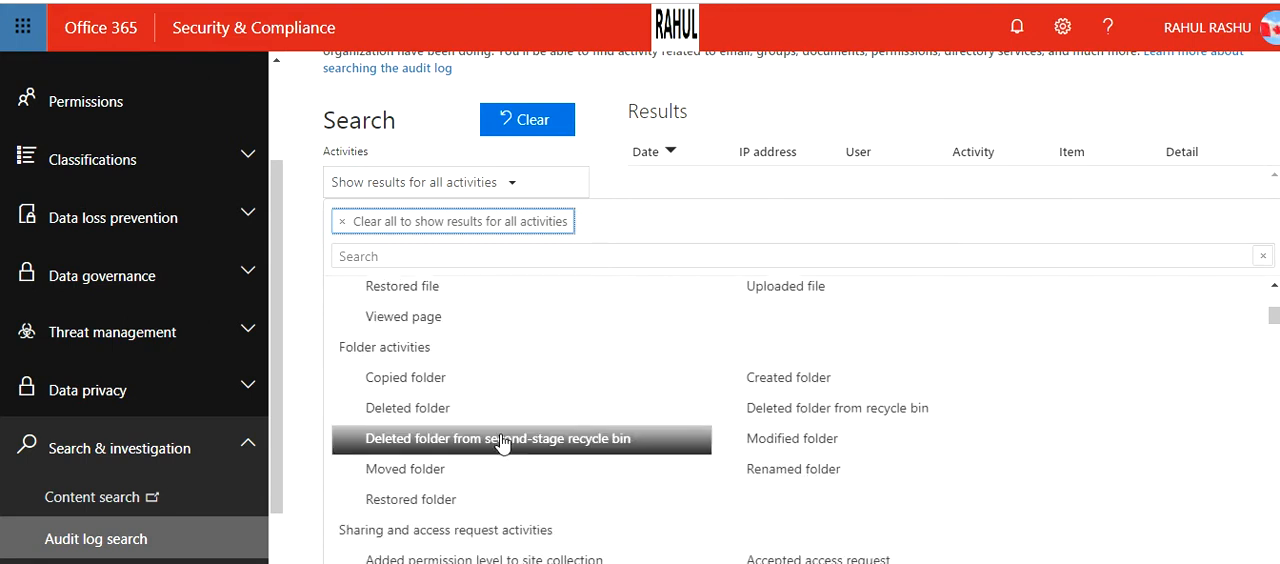
pyautogui.scroll(-1, 531, 443)
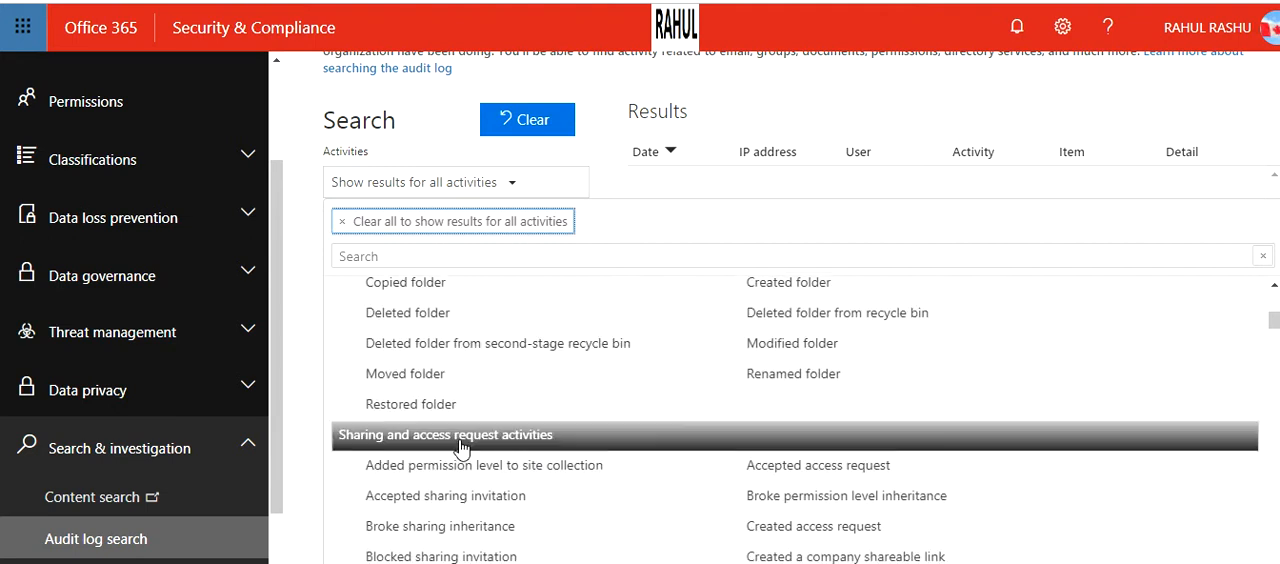
pyautogui.scroll(4, 531, 443)
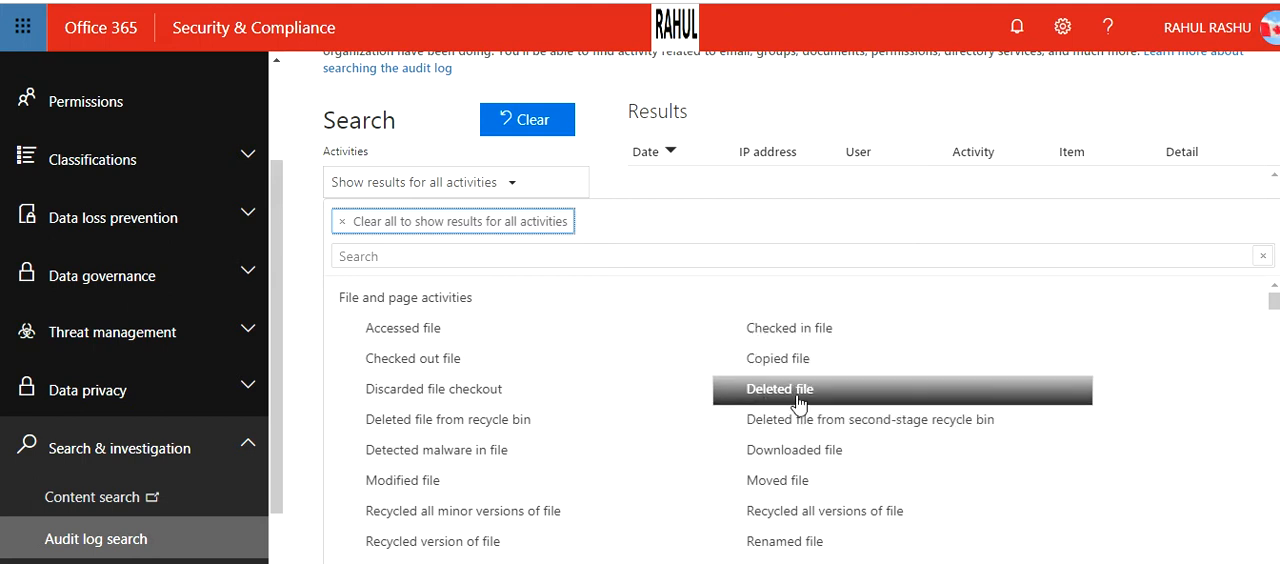
pyautogui.scroll(-3, 632, 438)
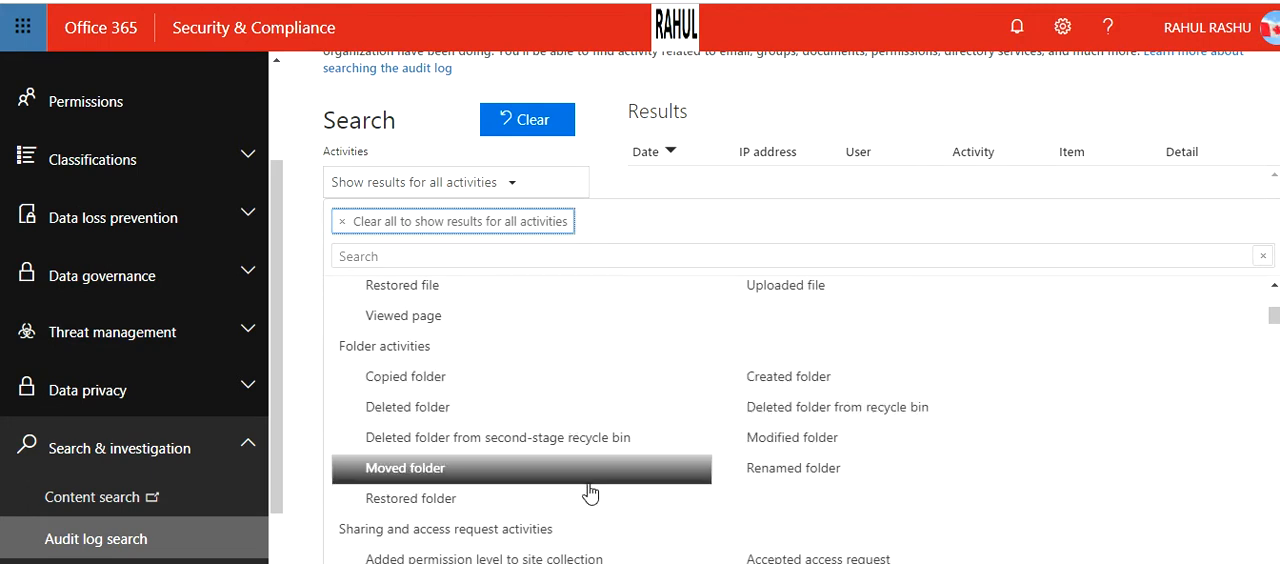
pyautogui.scroll(-1, 590, 494)
pyautogui.scroll(-2, 583, 447)
pyautogui.scroll(-3, 581, 420)
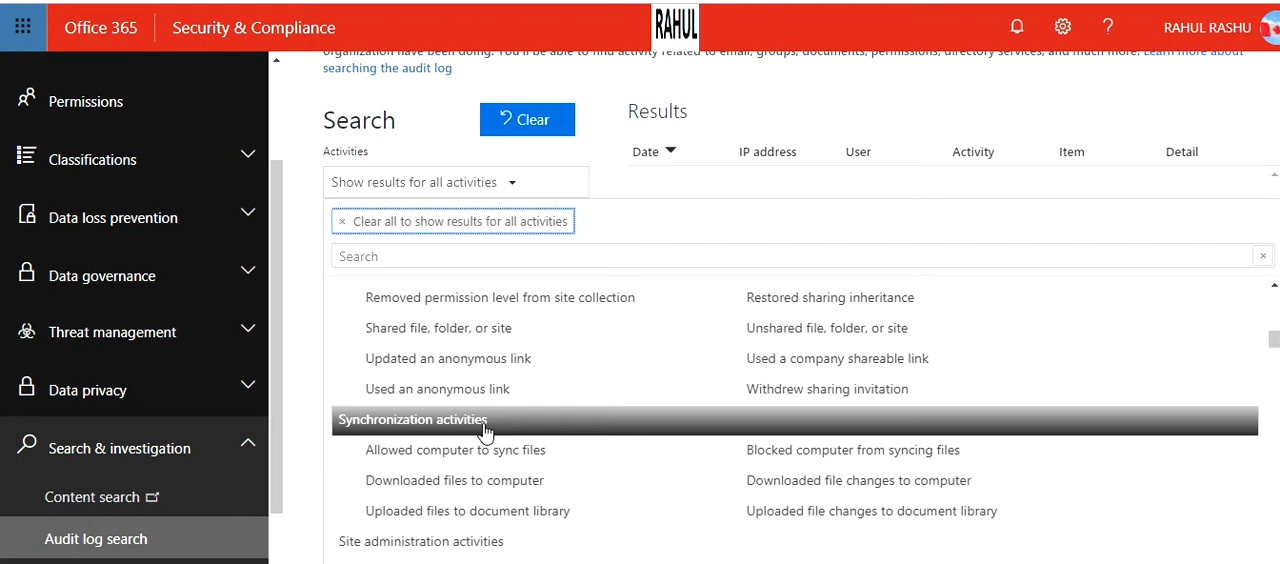
pyautogui.scroll(-1, 486, 432)
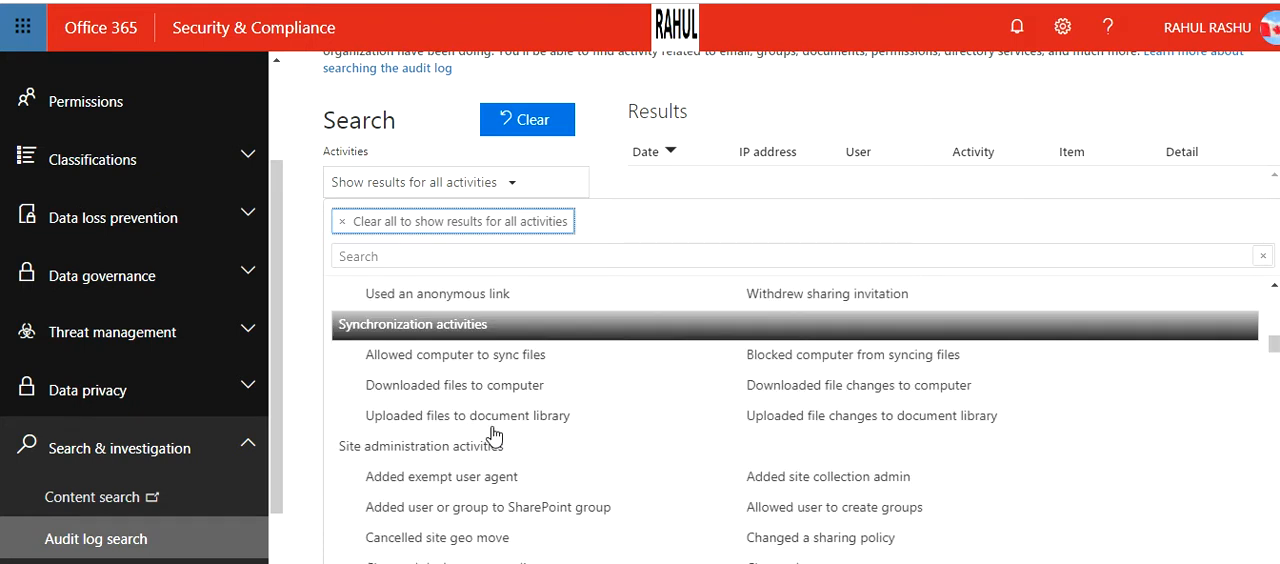
pyautogui.scroll(-1, 508, 448)
pyautogui.scroll(-2, 524, 437)
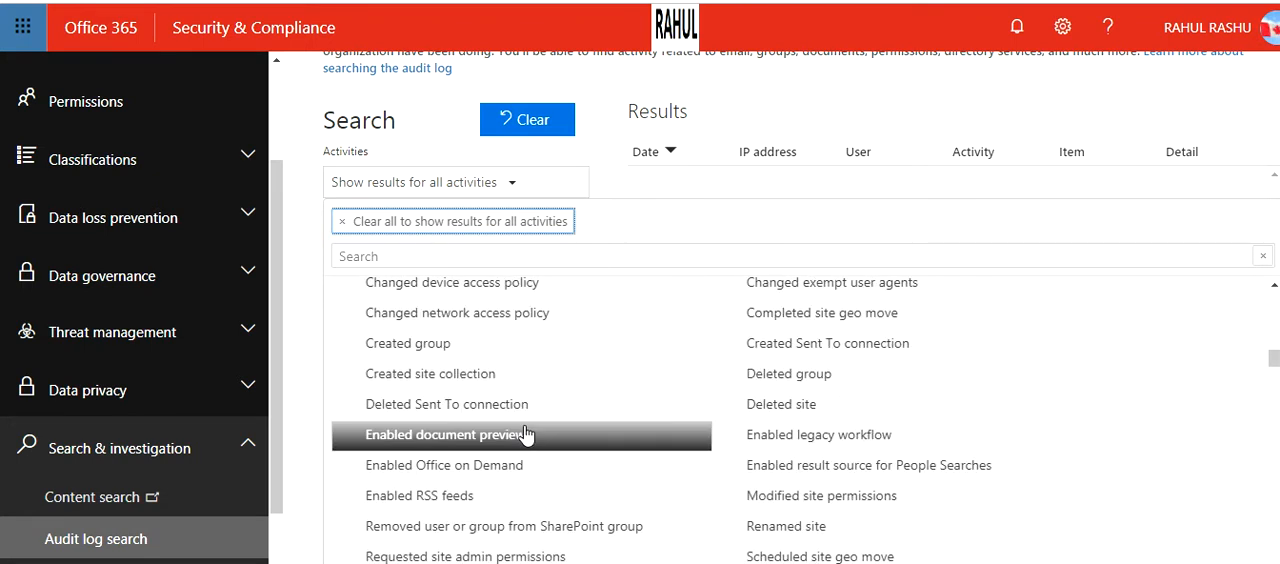
pyautogui.scroll(-2, 526, 434)
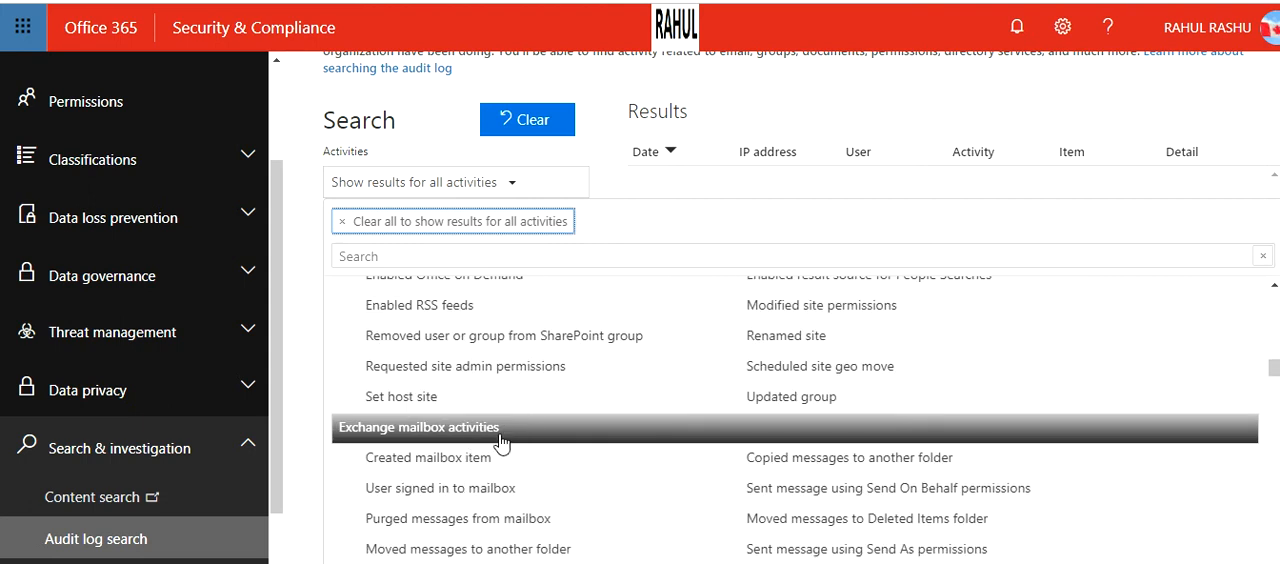
pyautogui.scroll(-1, 518, 446)
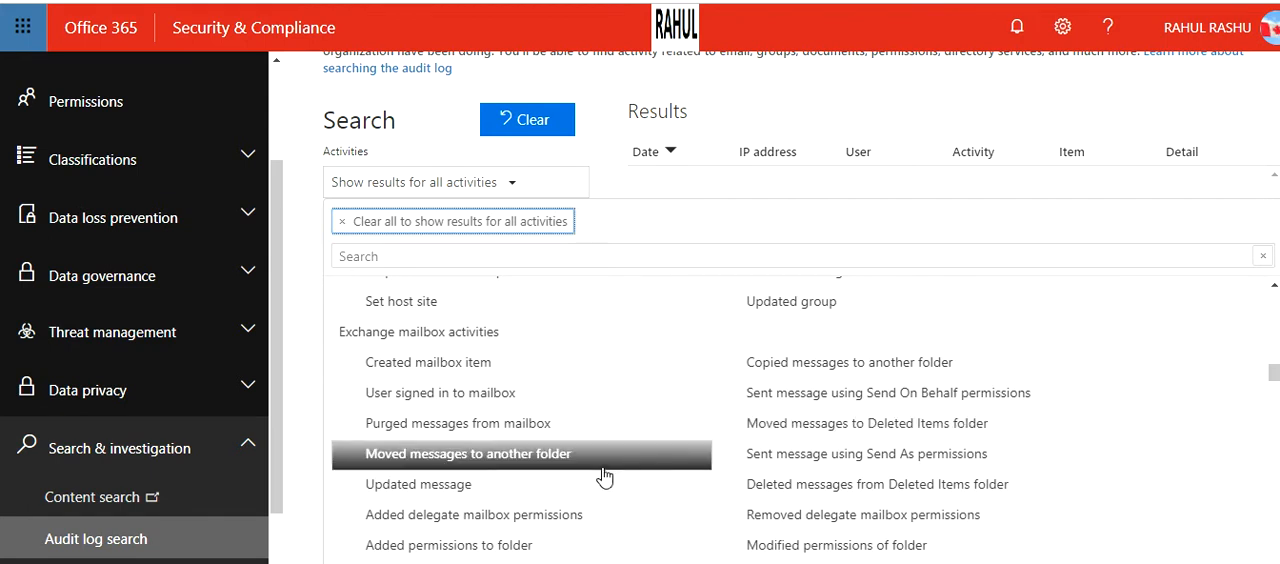
pyautogui.scroll(-2, 560, 490)
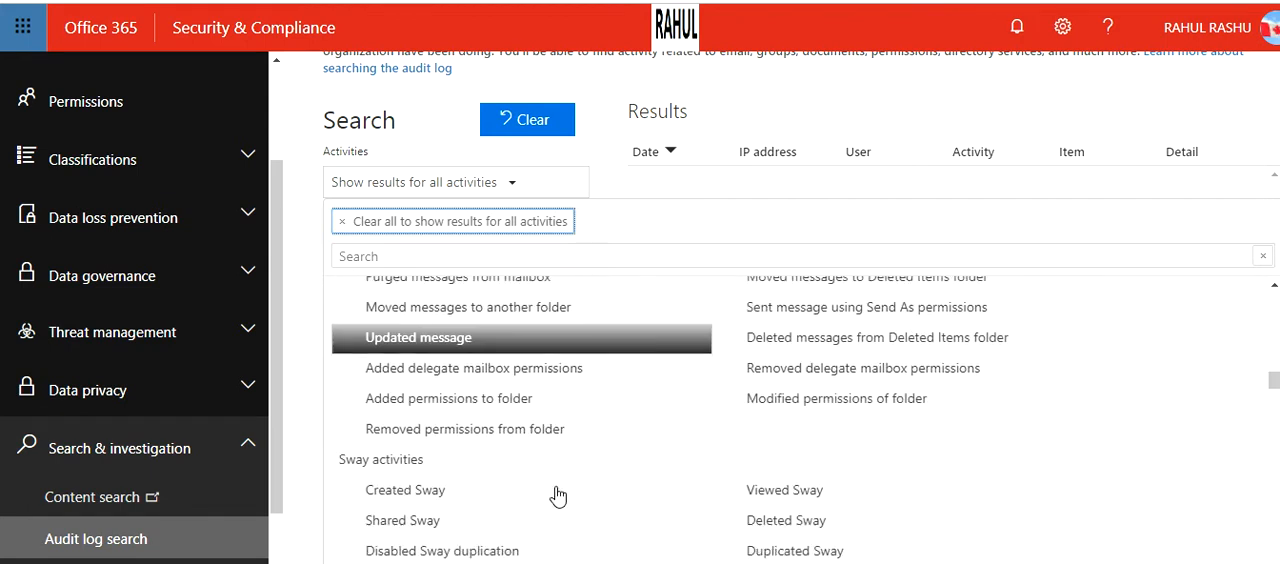
pyautogui.scroll(-2, 585, 466)
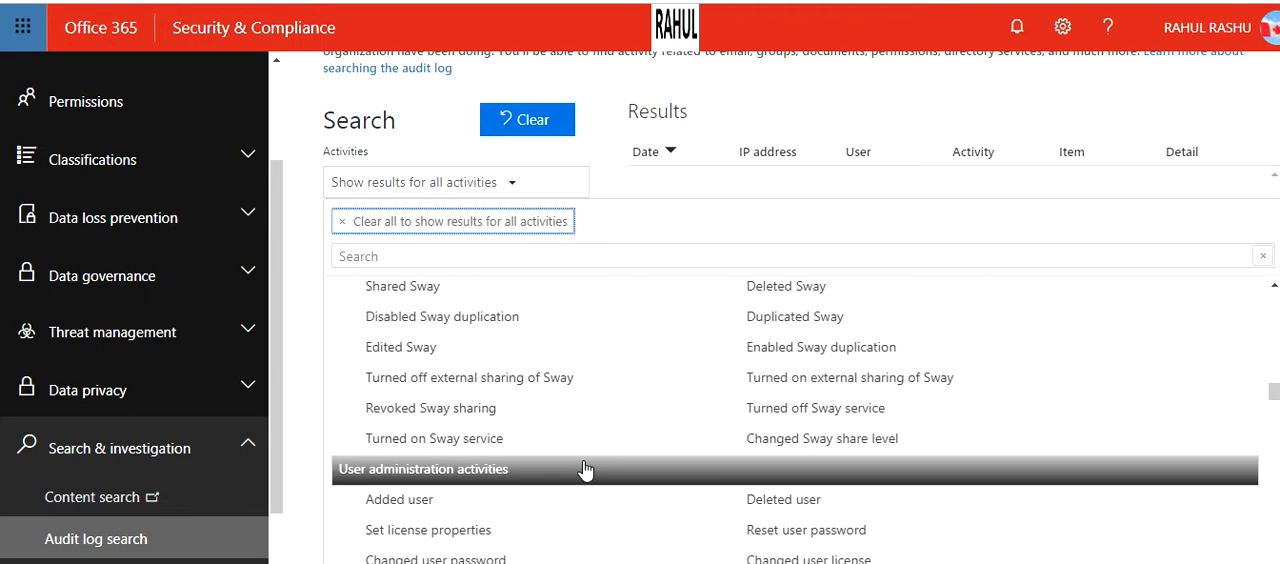
pyautogui.scroll(-1, 585, 470)
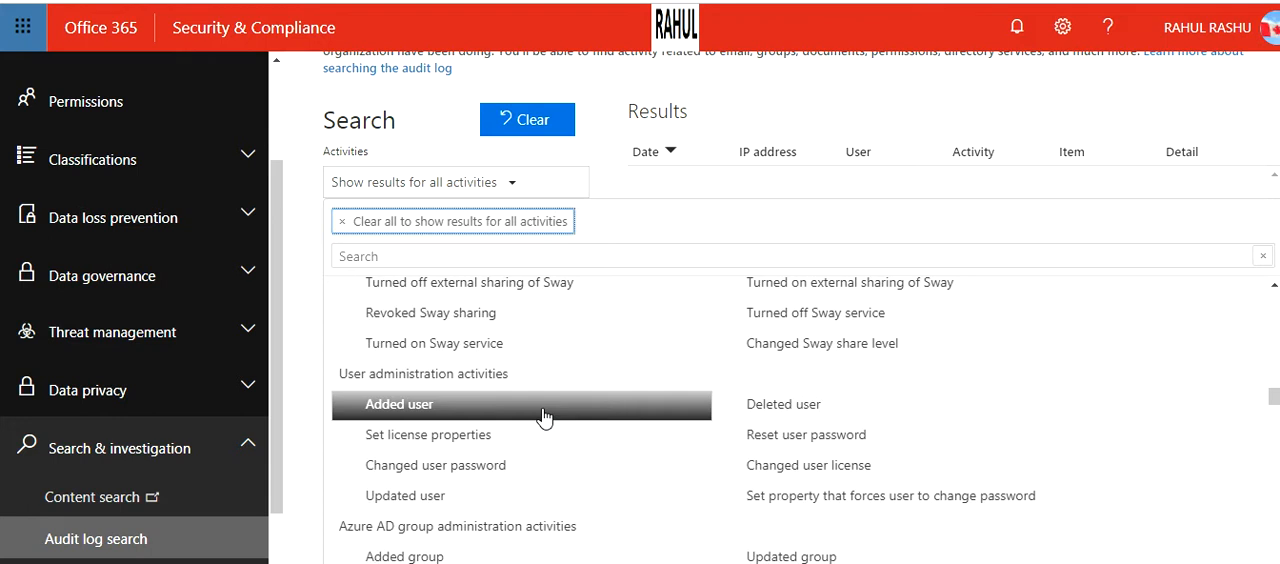
pyautogui.scroll(-1, 543, 416)
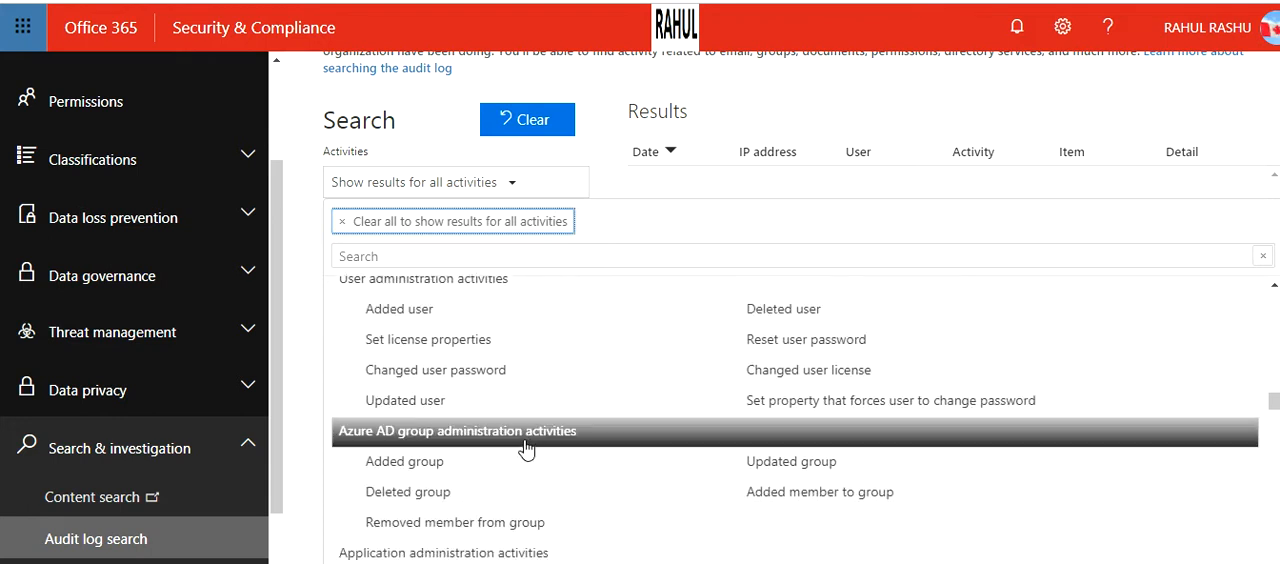
pyautogui.scroll(-1, 517, 452)
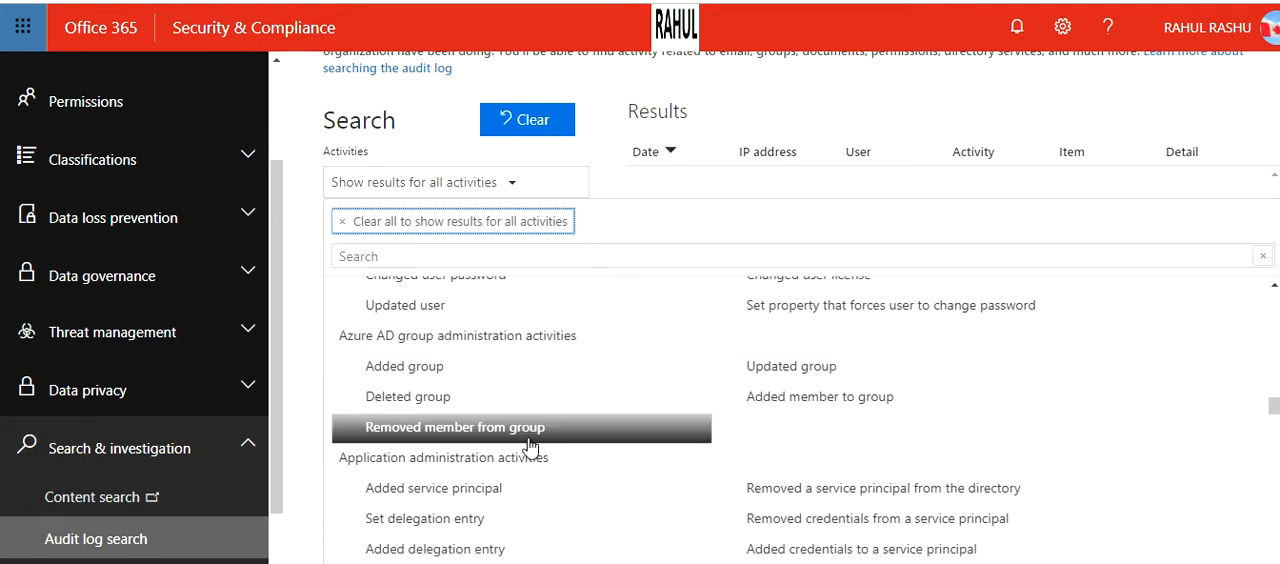
pyautogui.scroll(-4, 595, 456)
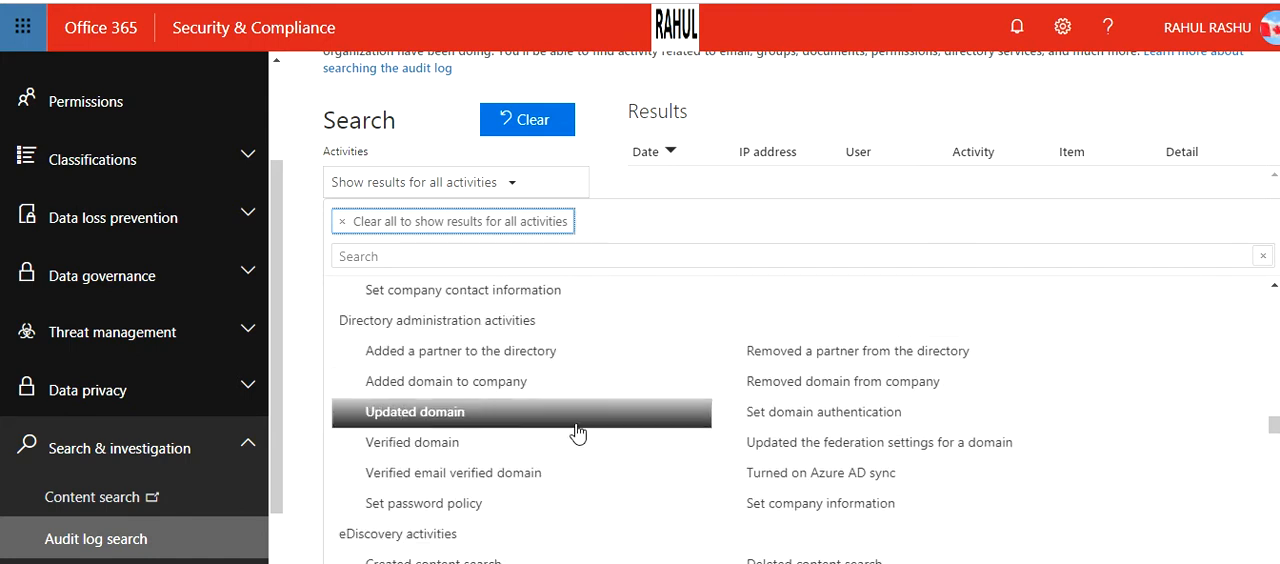
pyautogui.scroll(-1, 537, 460)
pyautogui.scroll(-9, 537, 460)
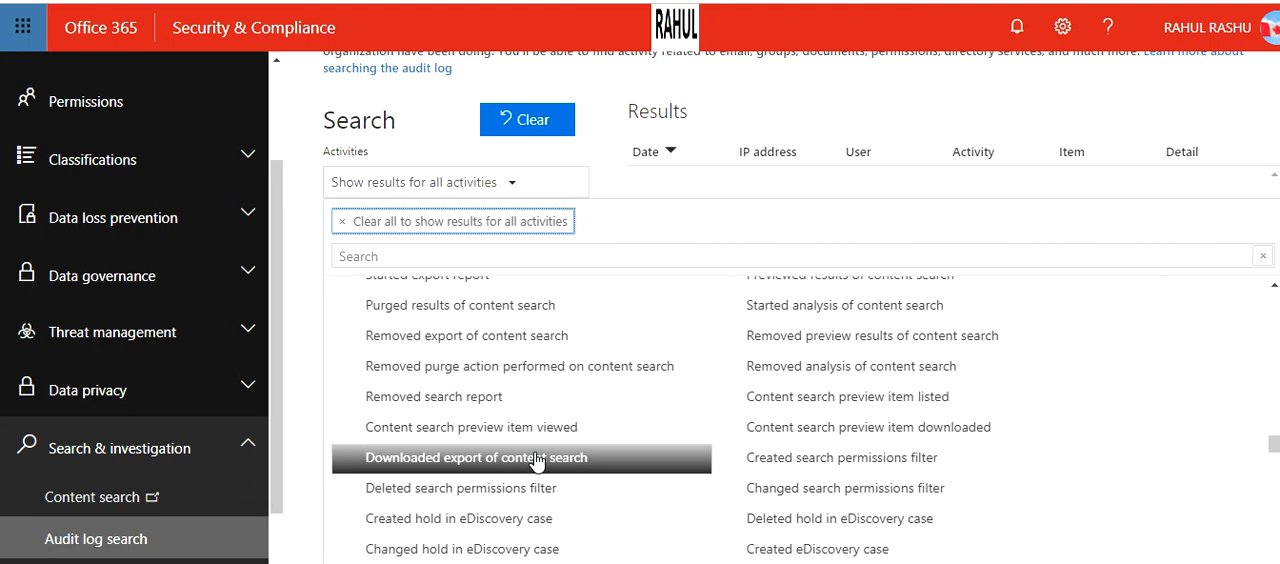
pyautogui.scroll(-6, 537, 460)
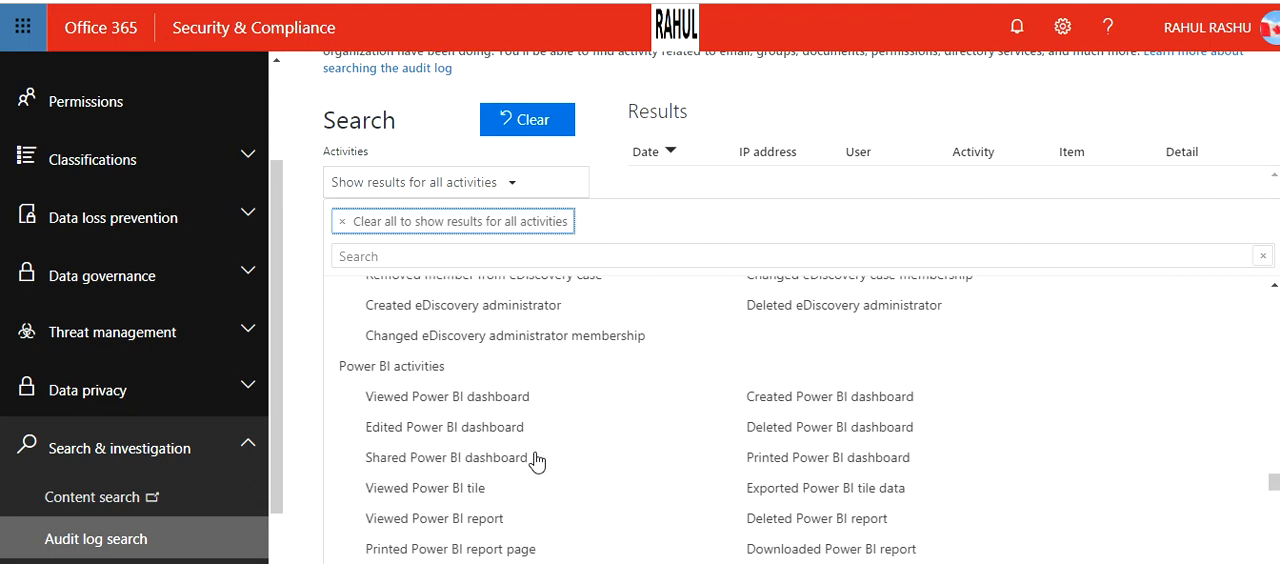
pyautogui.scroll(-10, 533, 430)
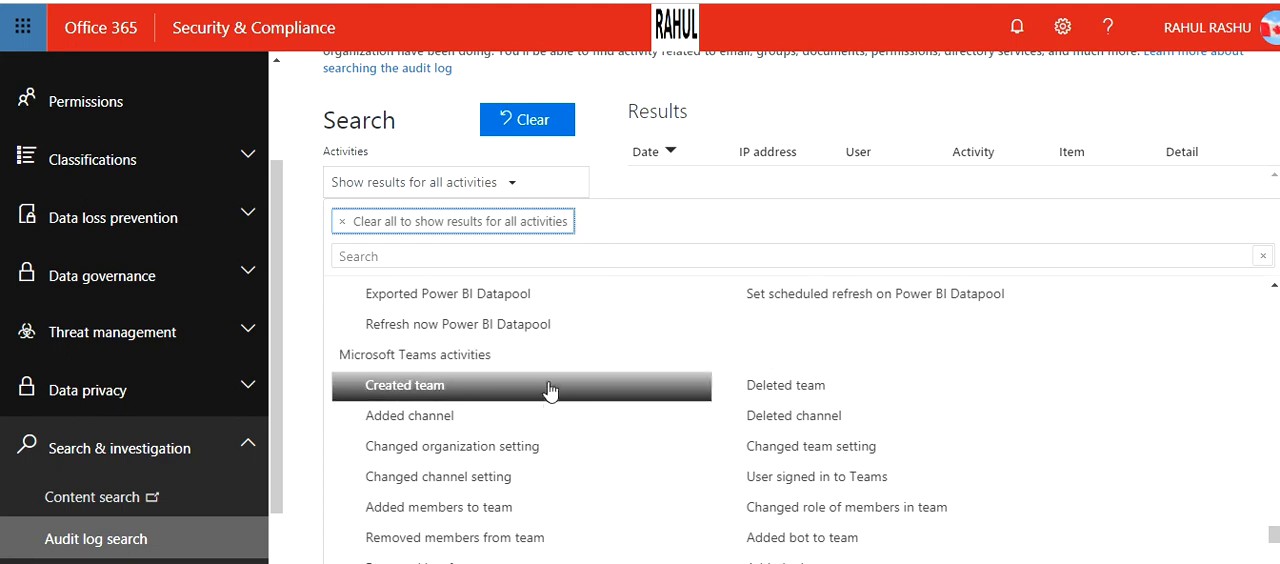
pyautogui.scroll(-3, 551, 400)
pyautogui.scroll(-3, 551, 404)
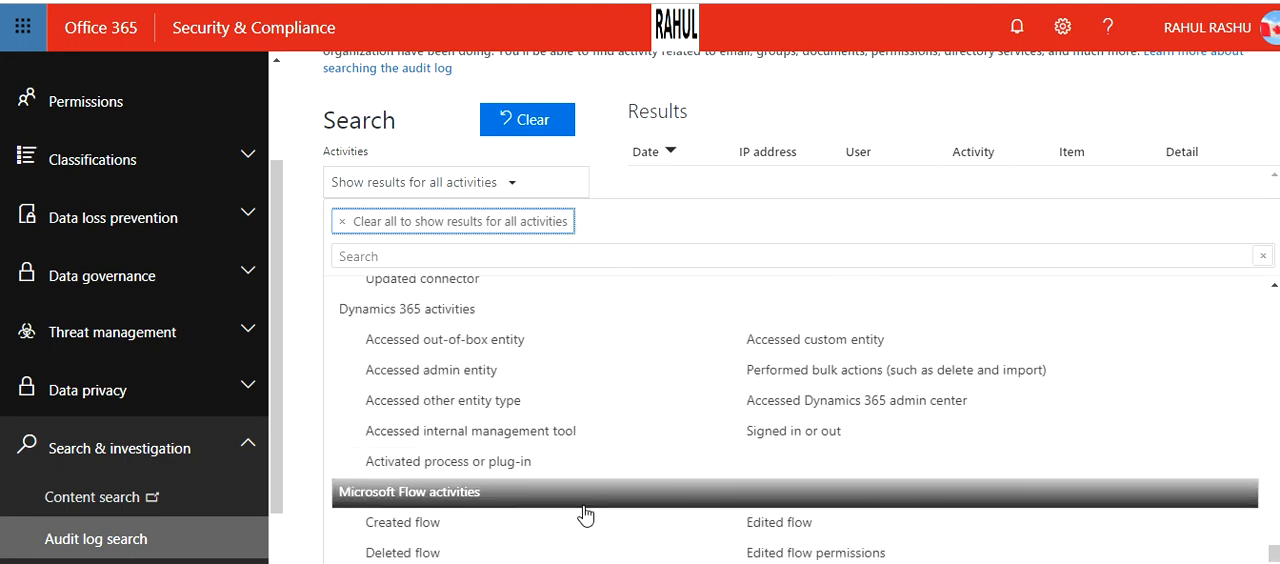
pyautogui.scroll(-4, 585, 515)
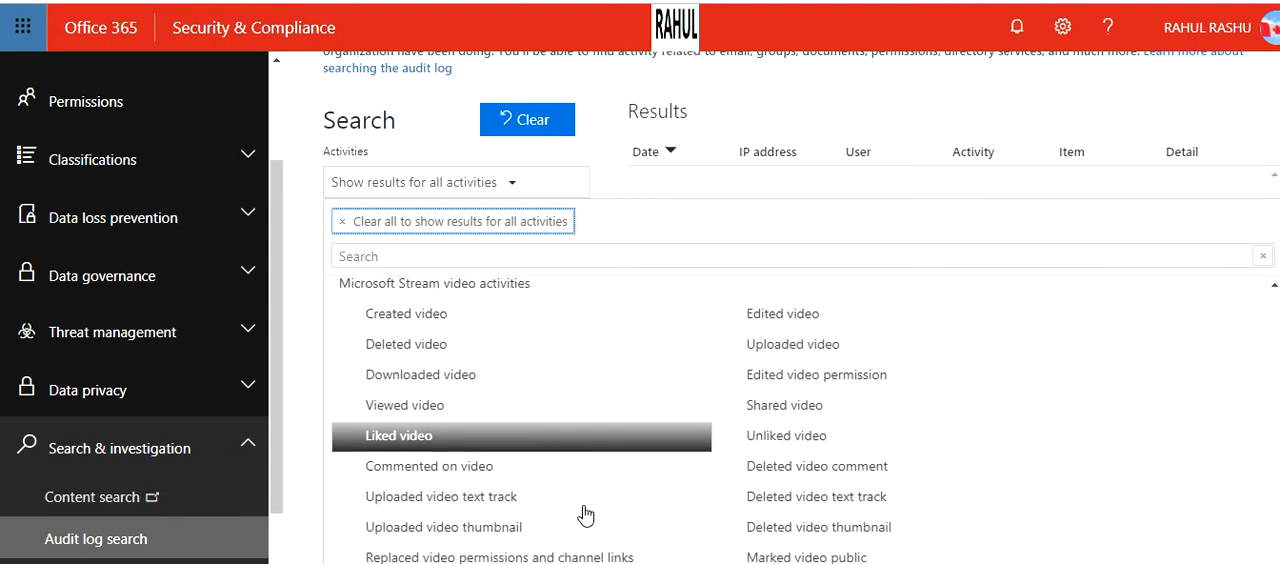
pyautogui.scroll(-3, 585, 515)
pyautogui.scroll(-1, 585, 515)
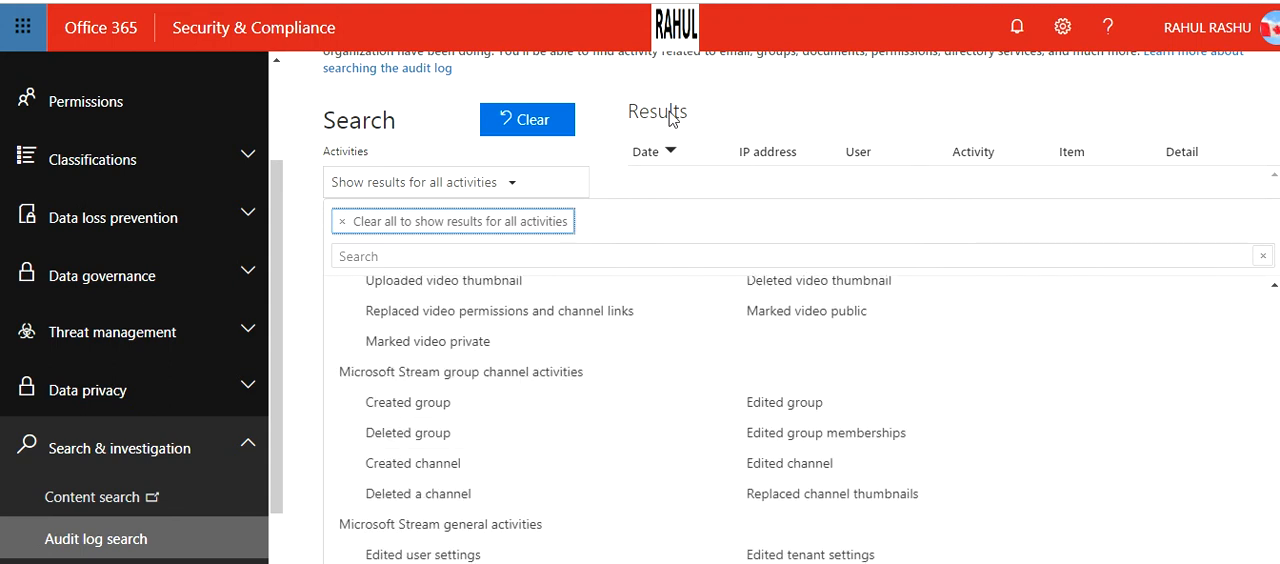
pyautogui.click(602, 138)
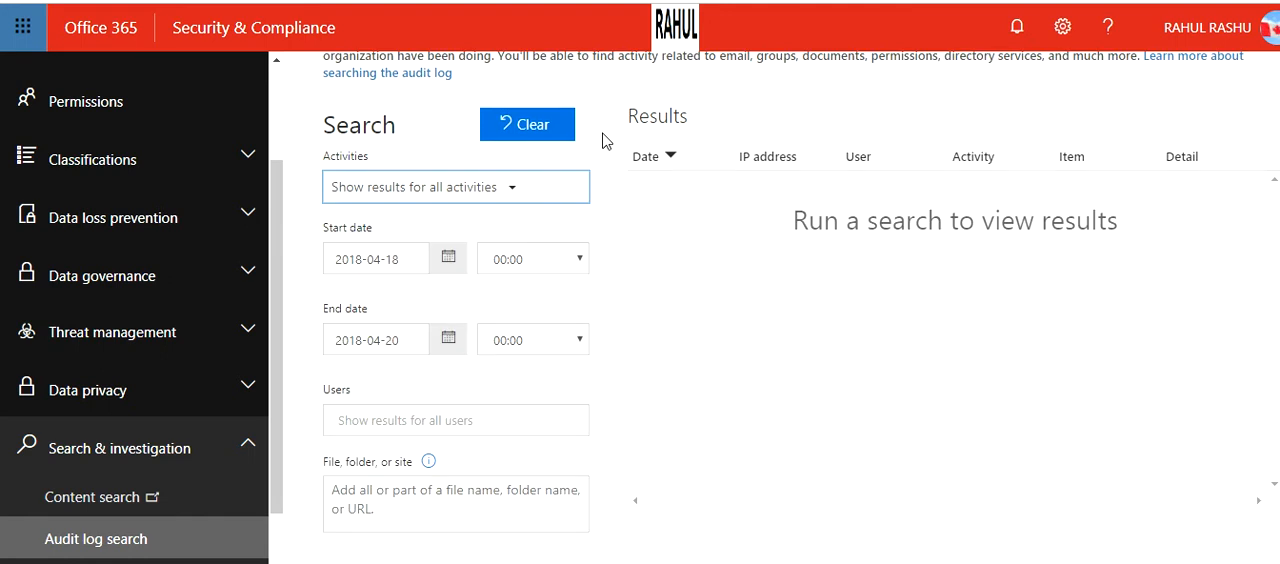
# Check which dates the Start date calendar offers and close it without changing the date.
pyautogui.click(449, 259)
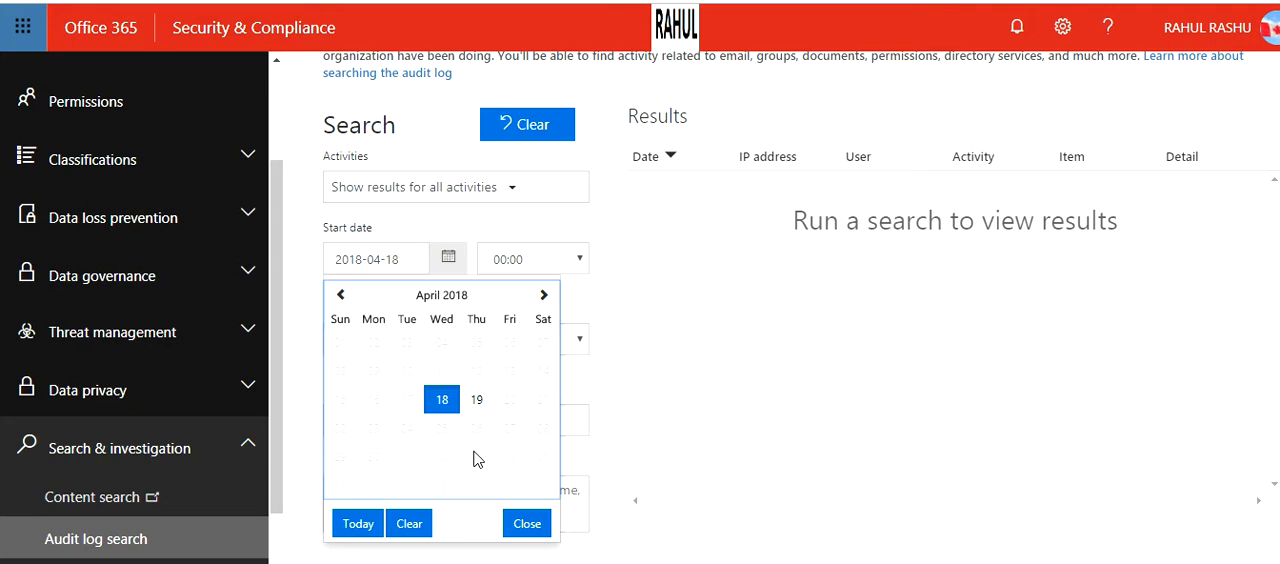
pyautogui.click(676, 340)
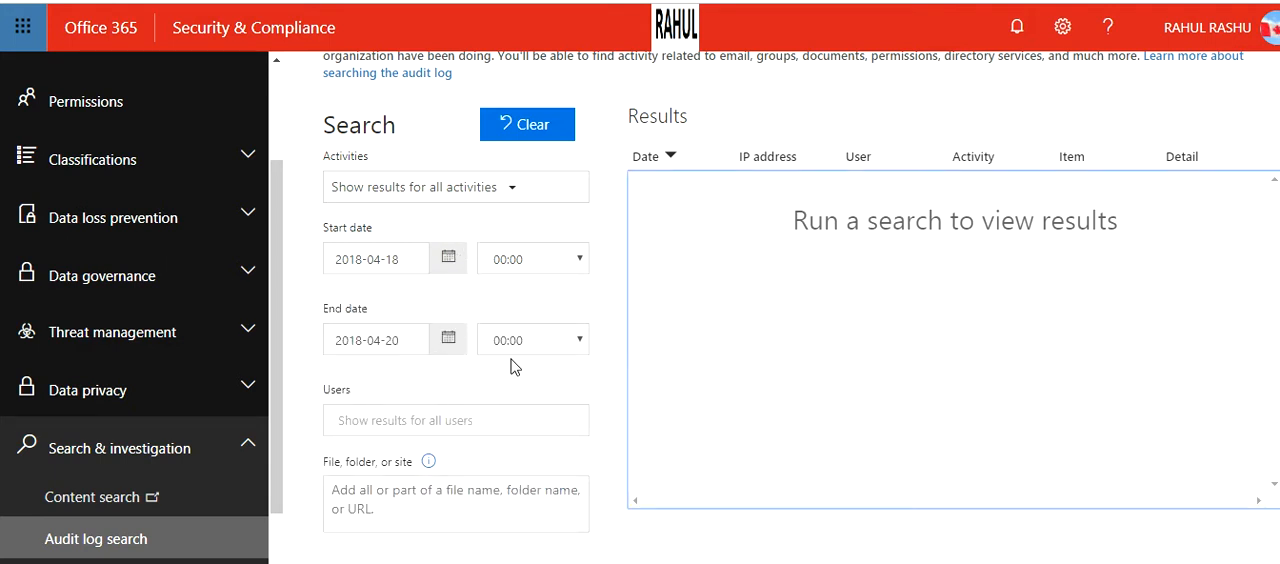
# Limit the audit log search to the administrator's own user account and run the search.
pyautogui.click(578, 260)
pyautogui.click(616, 269)
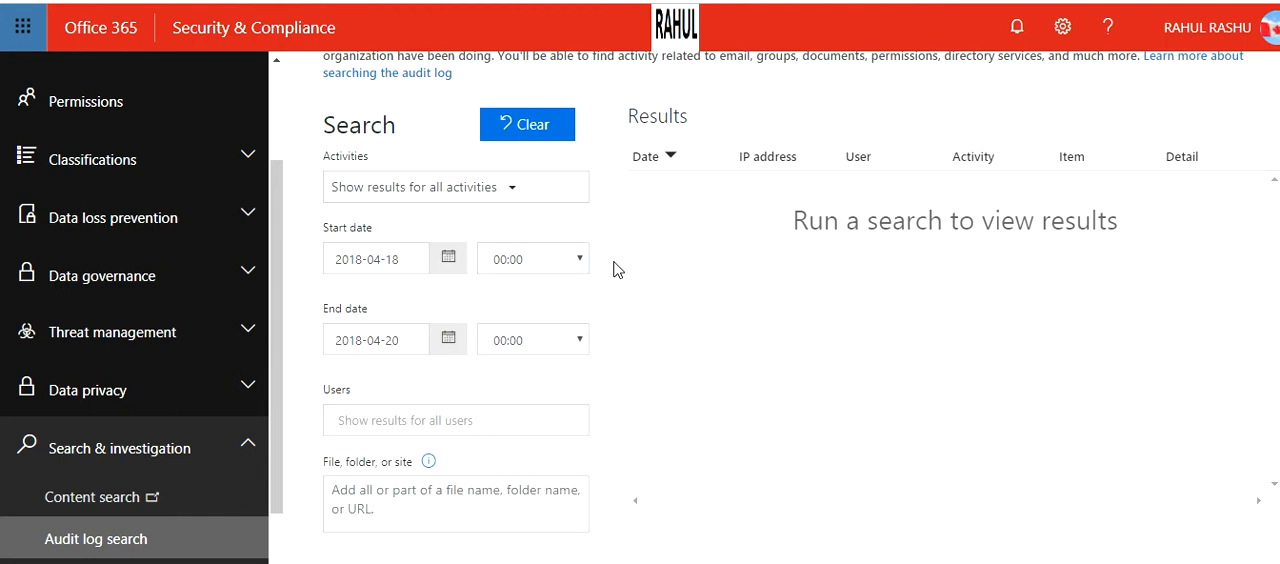
pyautogui.click(477, 420)
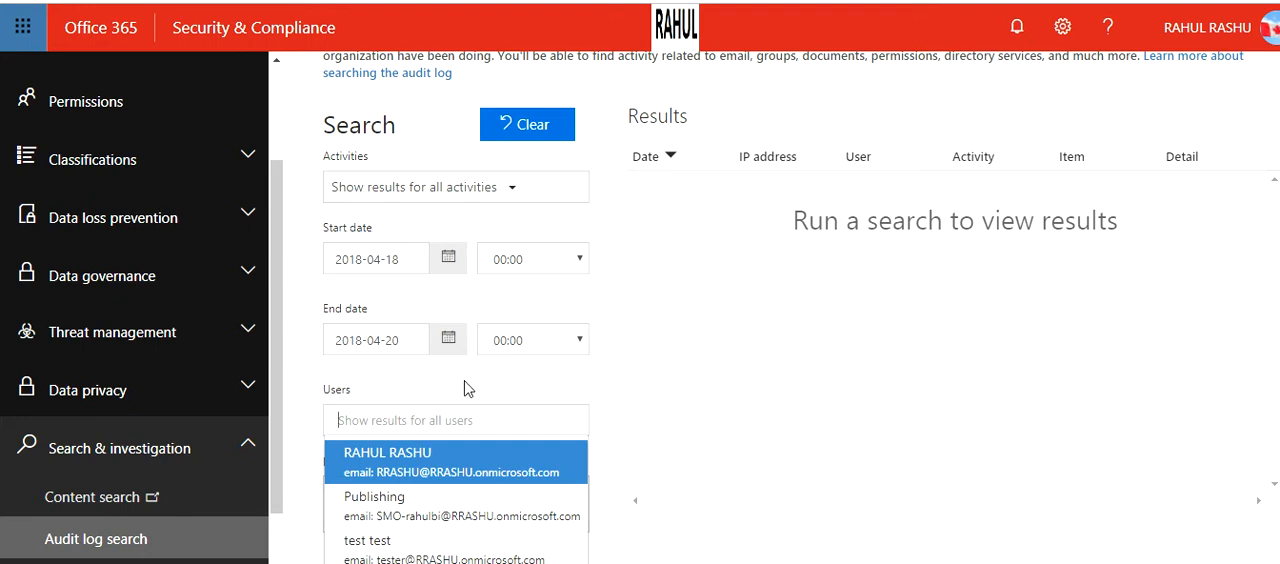
pyautogui.click(466, 389)
pyautogui.click(404, 470)
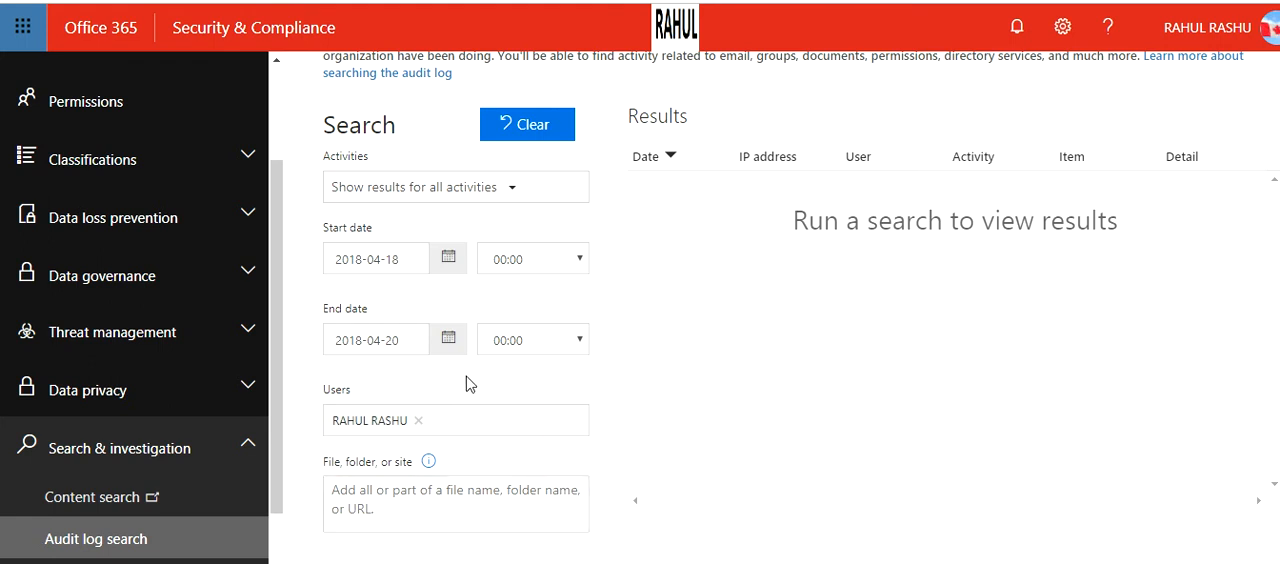
pyautogui.click(426, 549)
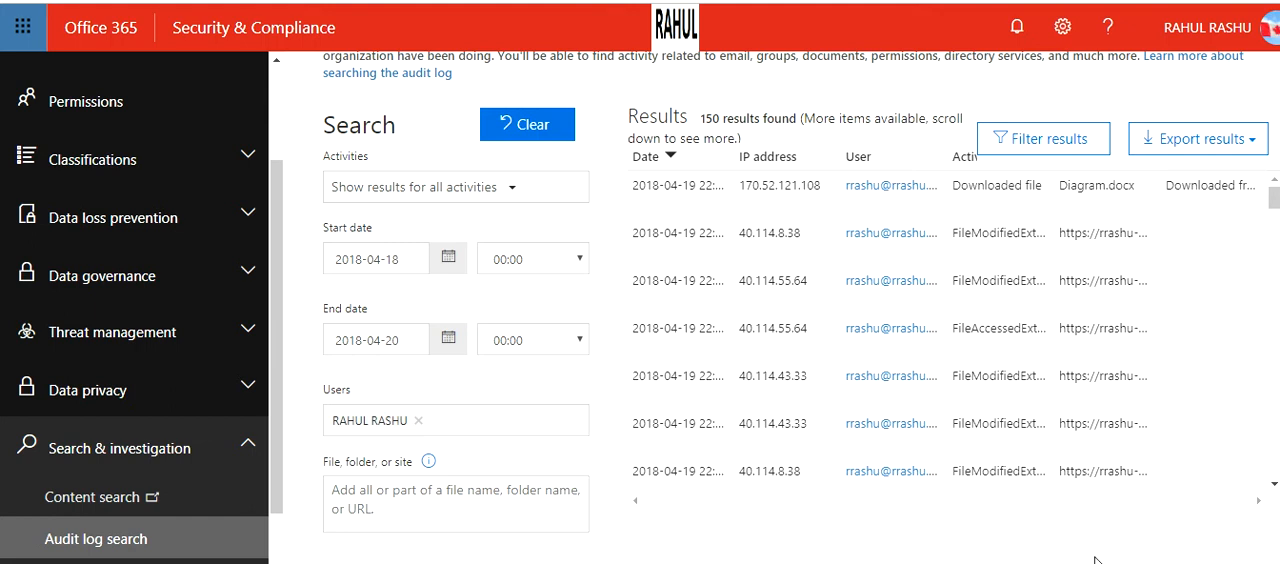
# Check which export options the search results offer, and show the filter fields above the result columns.
pyautogui.click(1192, 139)
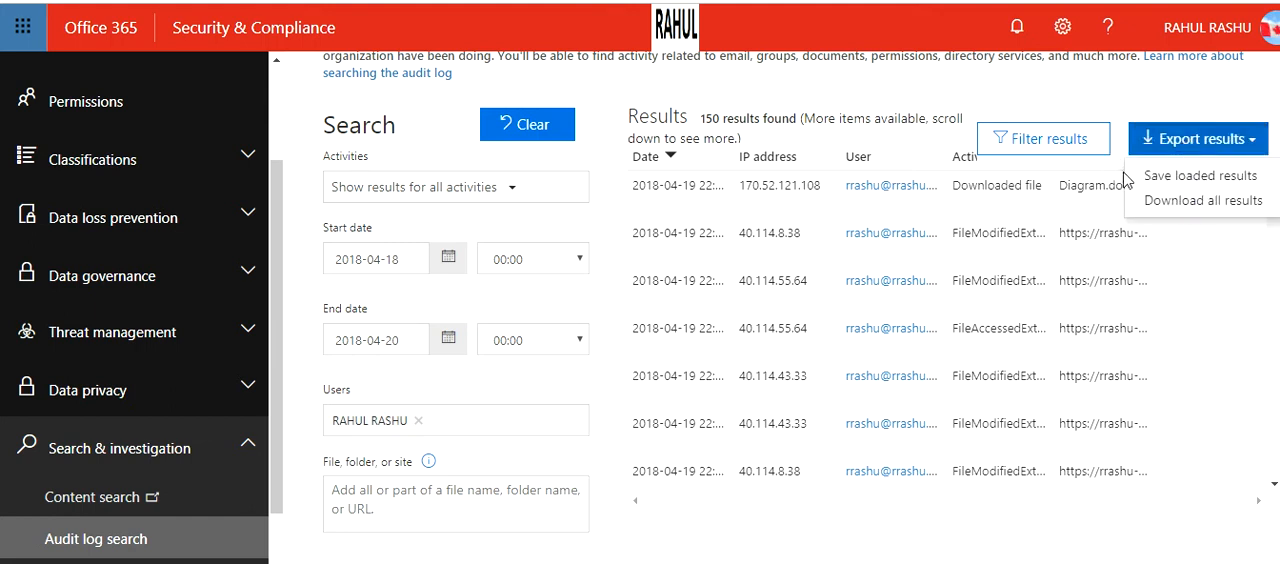
pyautogui.click(1125, 97)
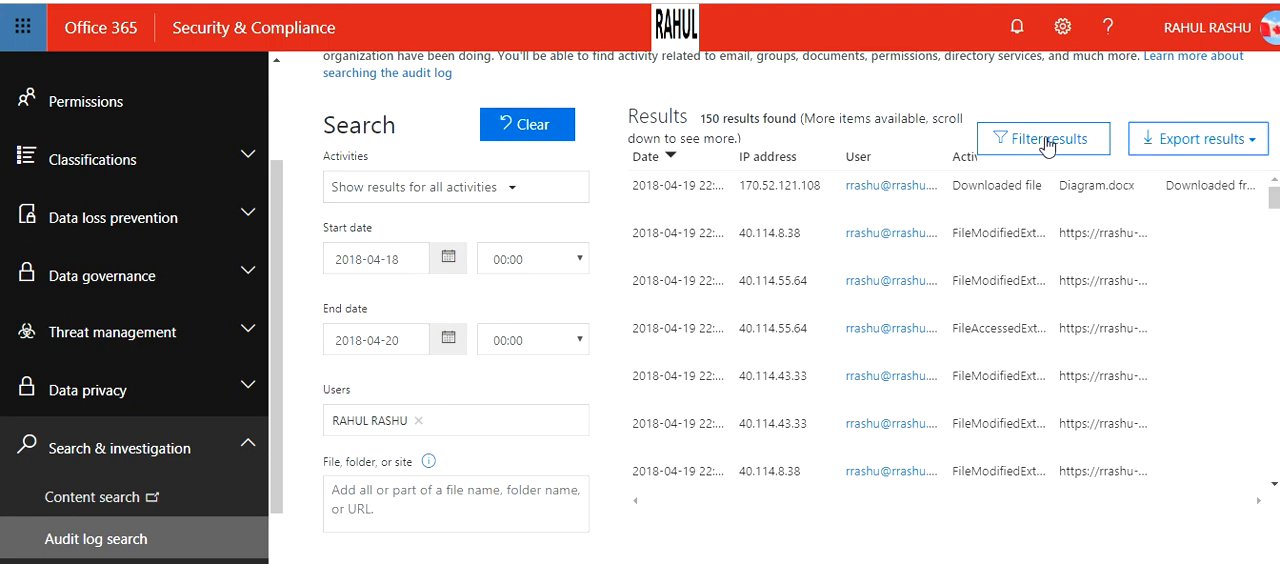
pyautogui.click(1040, 145)
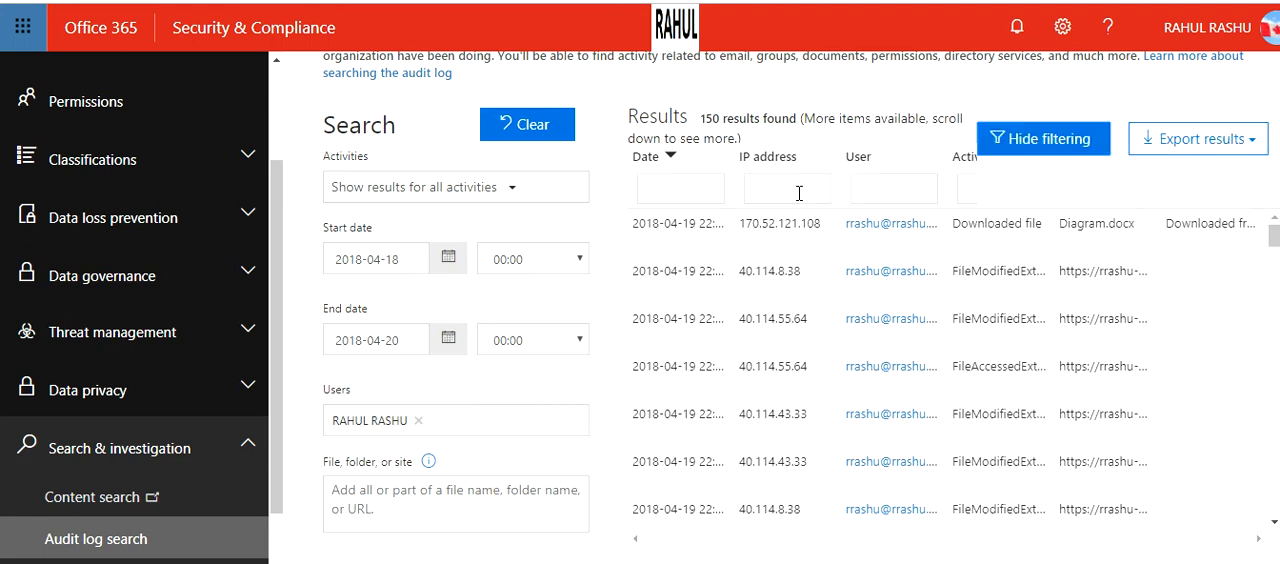
# Try filtering the search results by the user text "tests", and clear that filter.
pyautogui.click(879, 190)
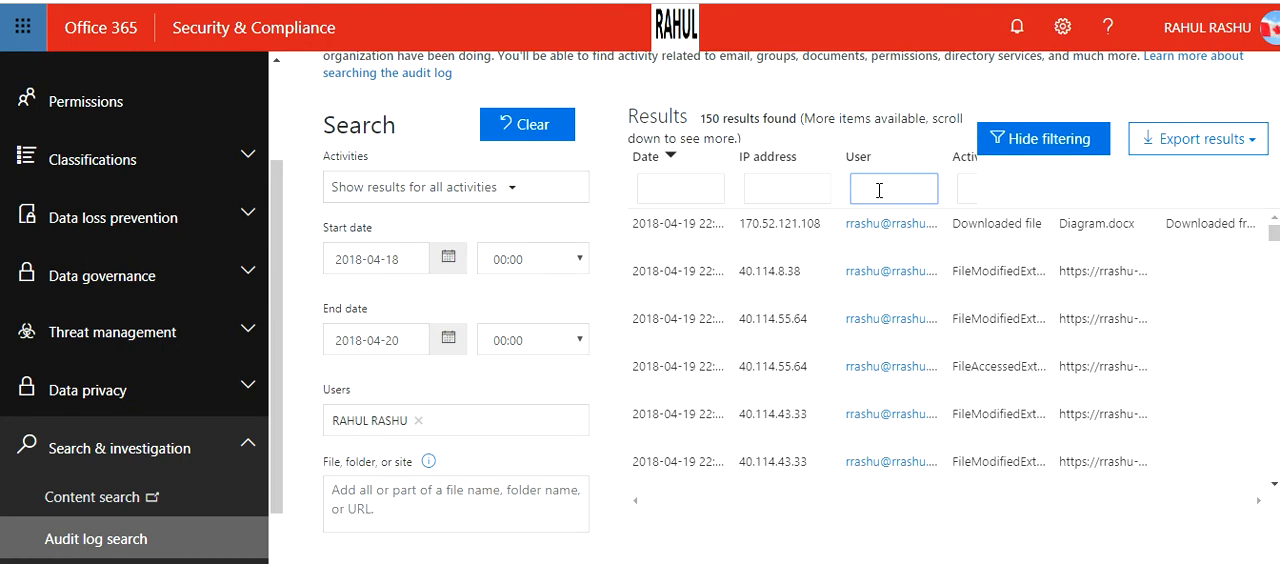
pyautogui.write('tests')
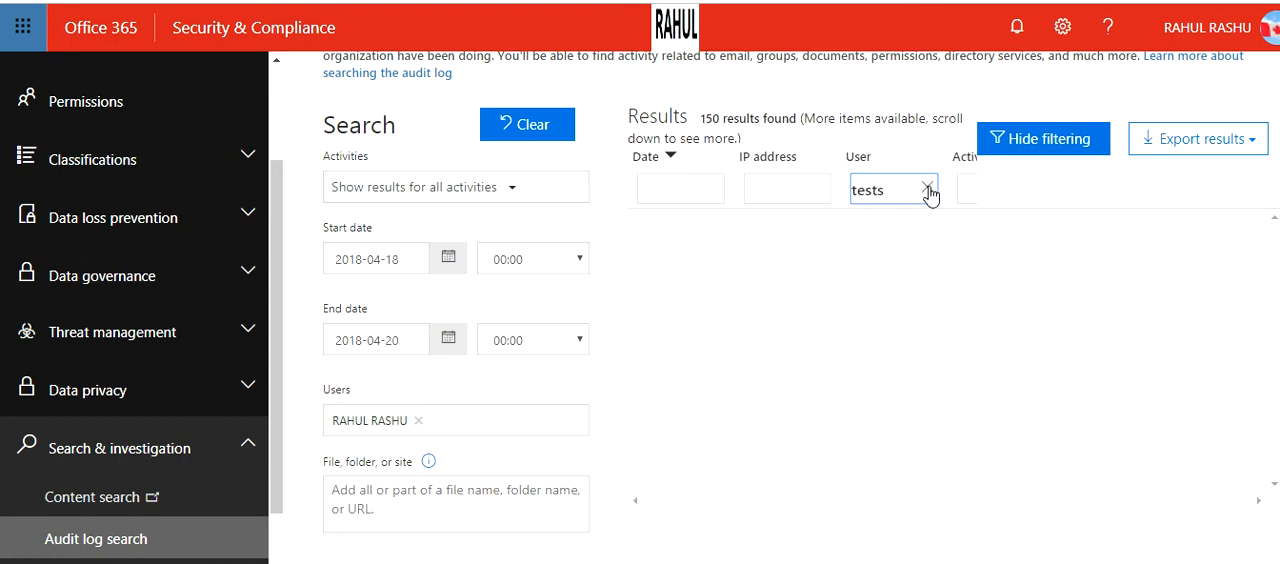
pyautogui.click(929, 191)
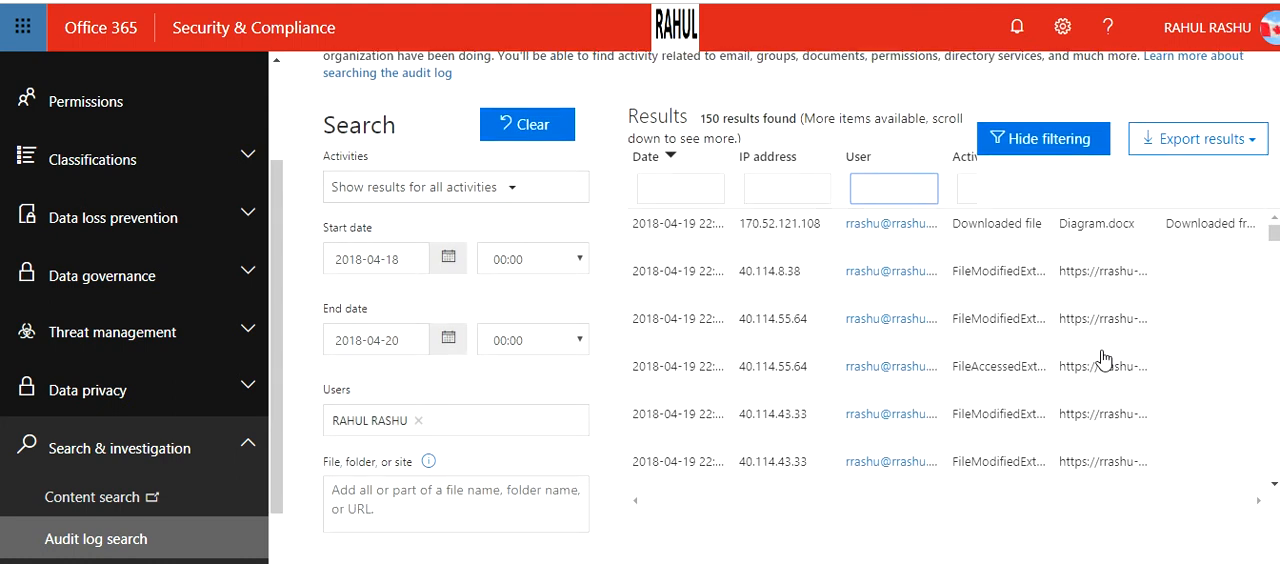
# Look through the recorded activities and try sorting the results by date in different orders.
pyautogui.scroll(2, 905, 366)
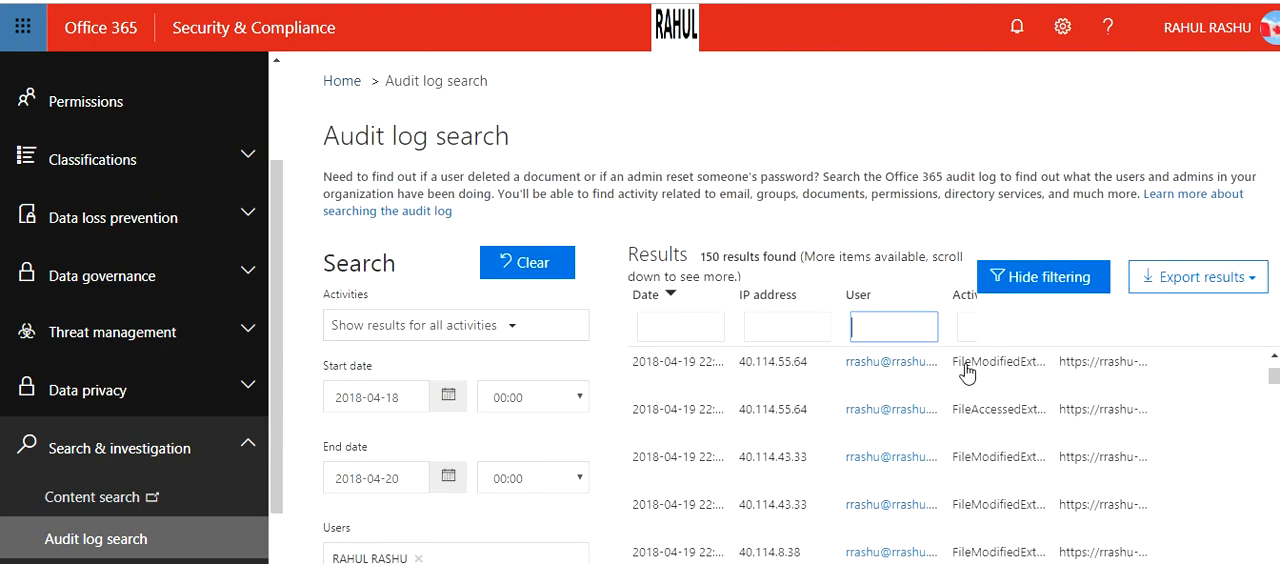
pyautogui.scroll(2, 965, 372)
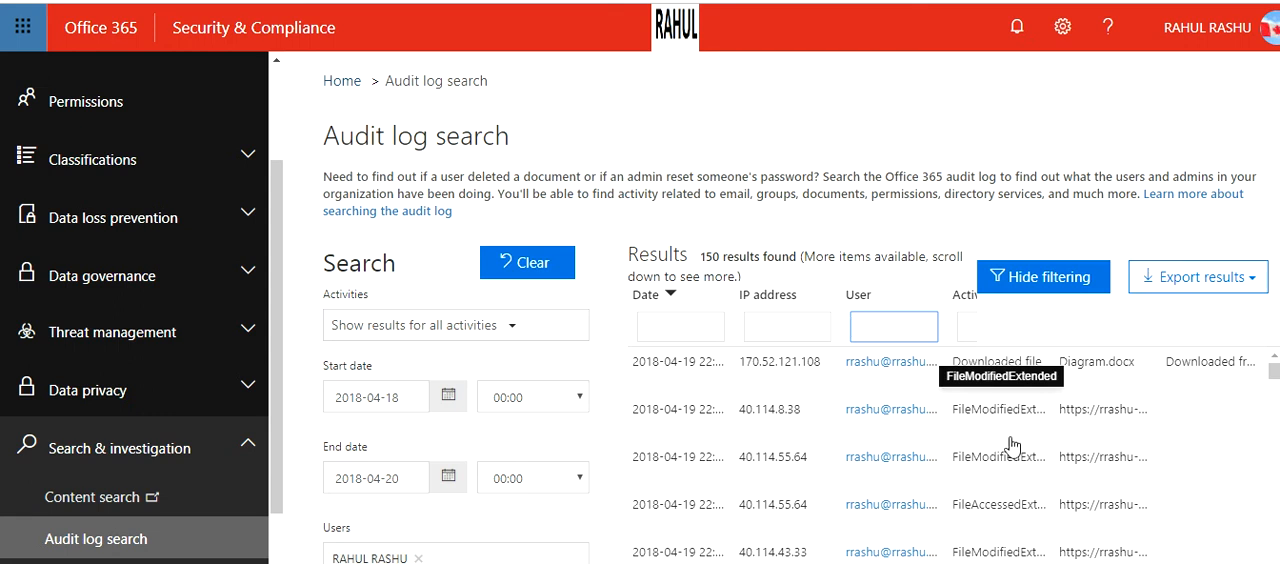
pyautogui.scroll(-3, 1010, 450)
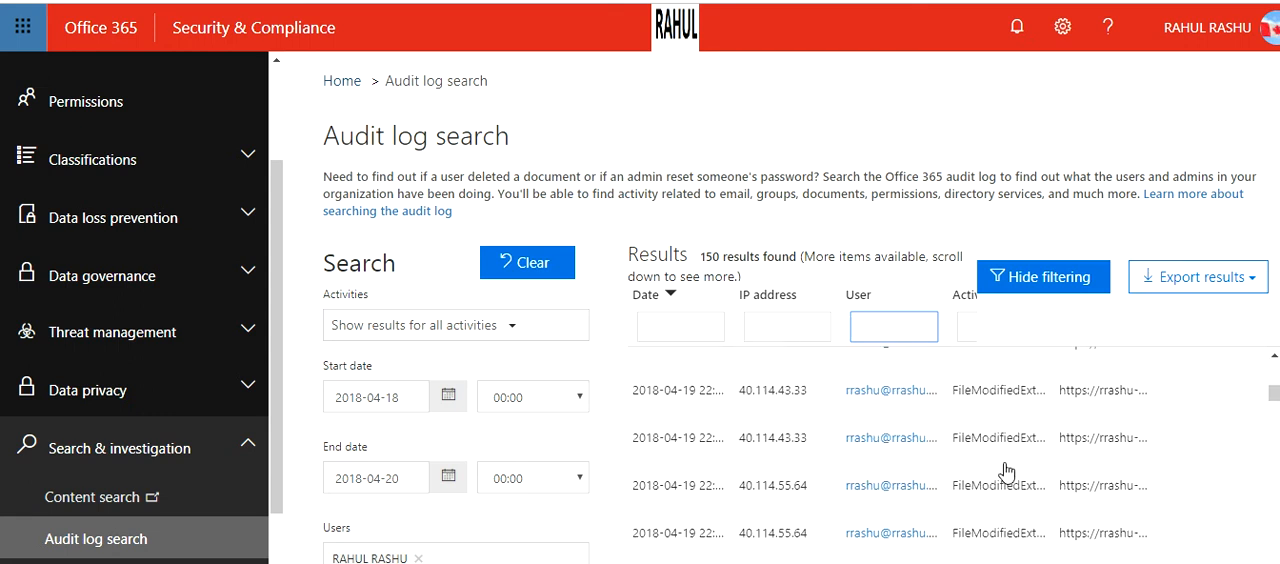
pyautogui.scroll(-2, 1008, 470)
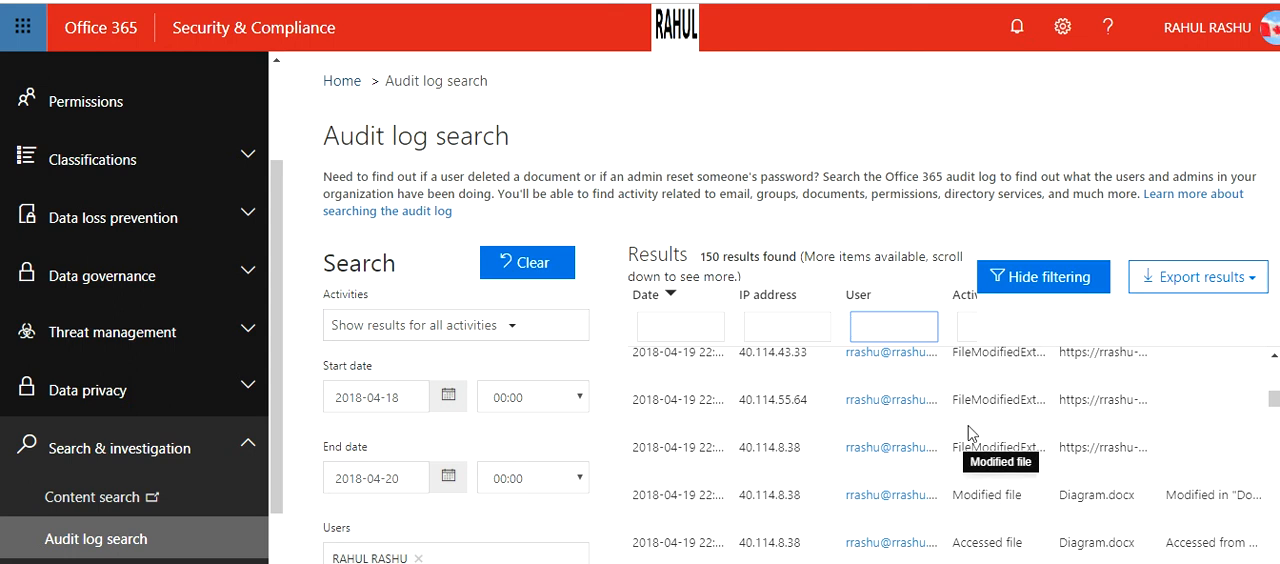
pyautogui.click(675, 300)
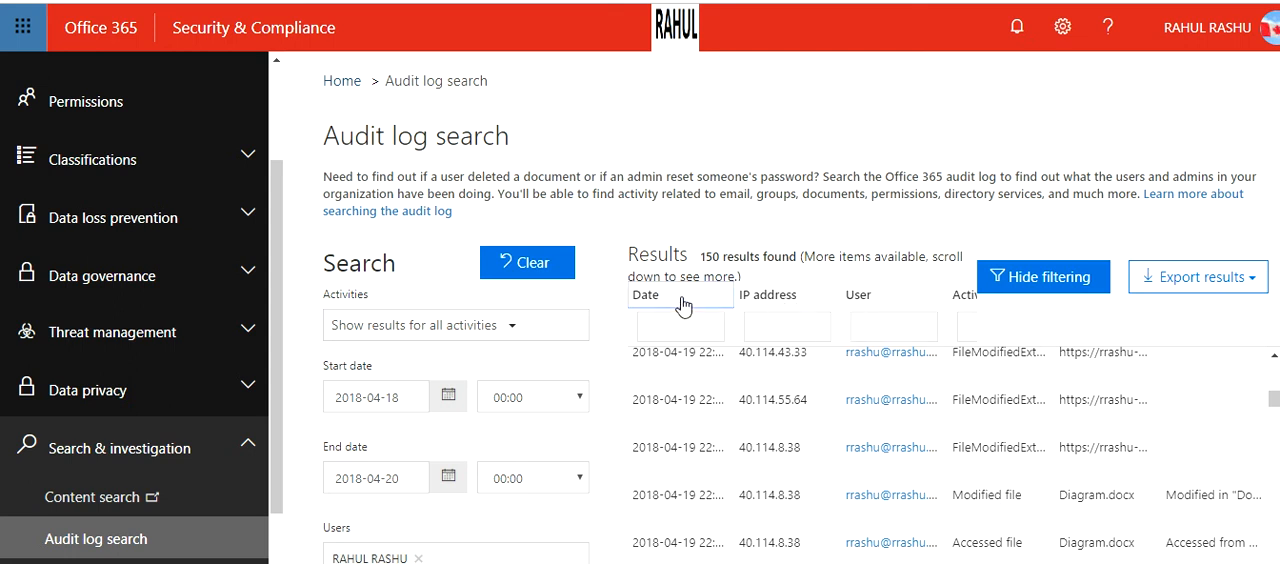
pyautogui.click(681, 300)
pyautogui.click(673, 298)
pyautogui.click(679, 302)
pyautogui.click(679, 302)
# Try sorting the results by IP address and by user, removing each sort again.
pyautogui.click(813, 300)
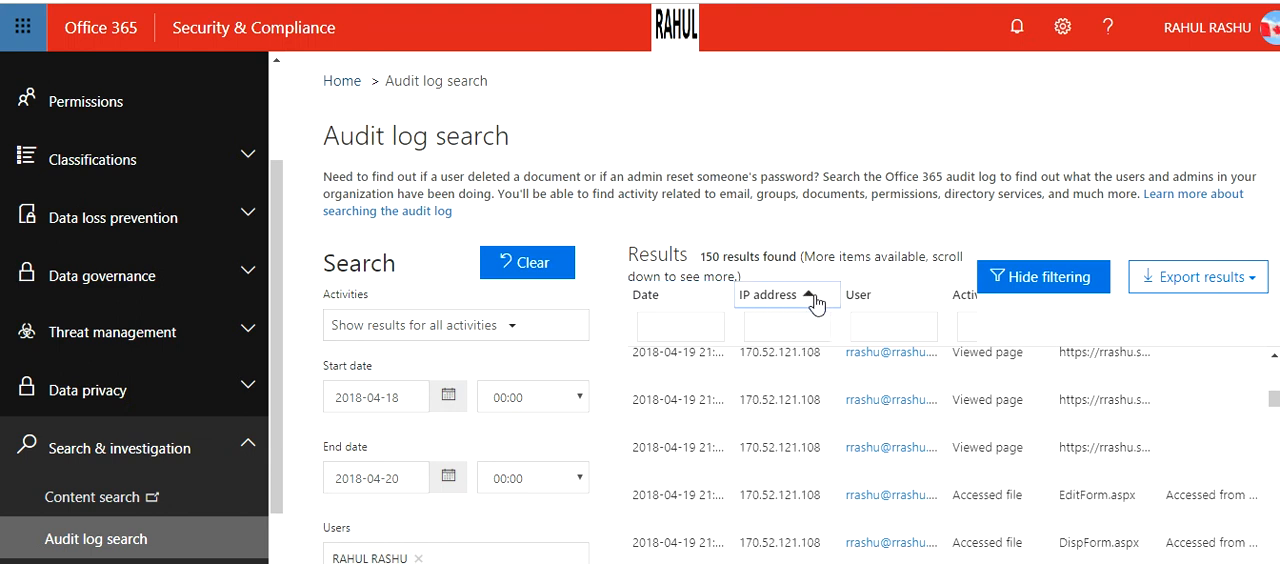
pyautogui.click(814, 298)
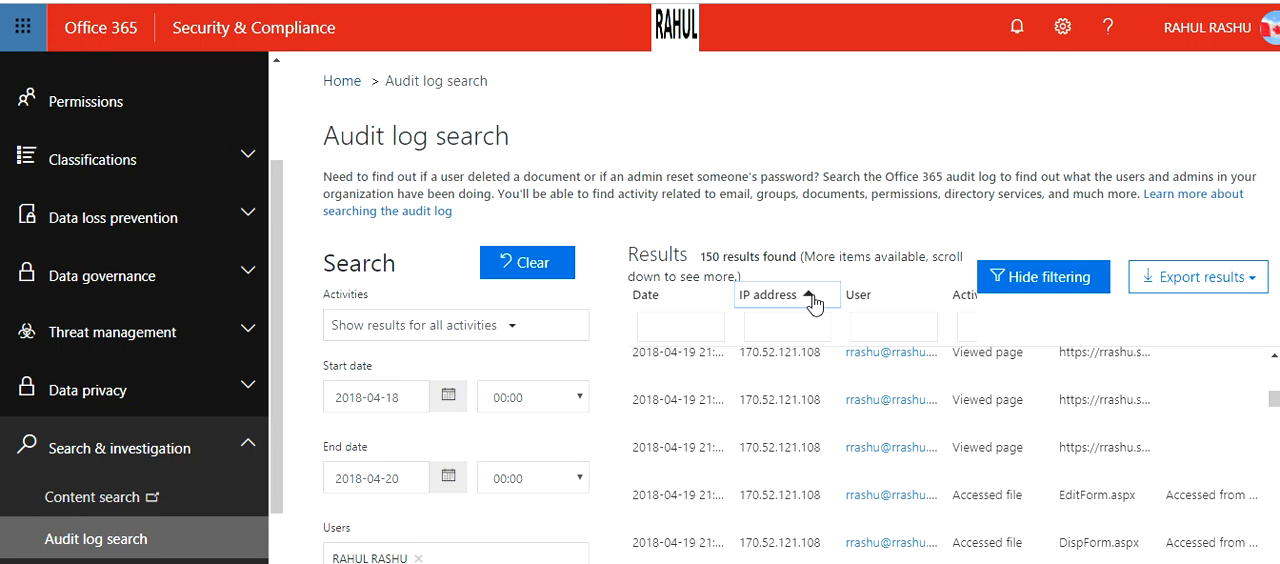
pyautogui.click(908, 302)
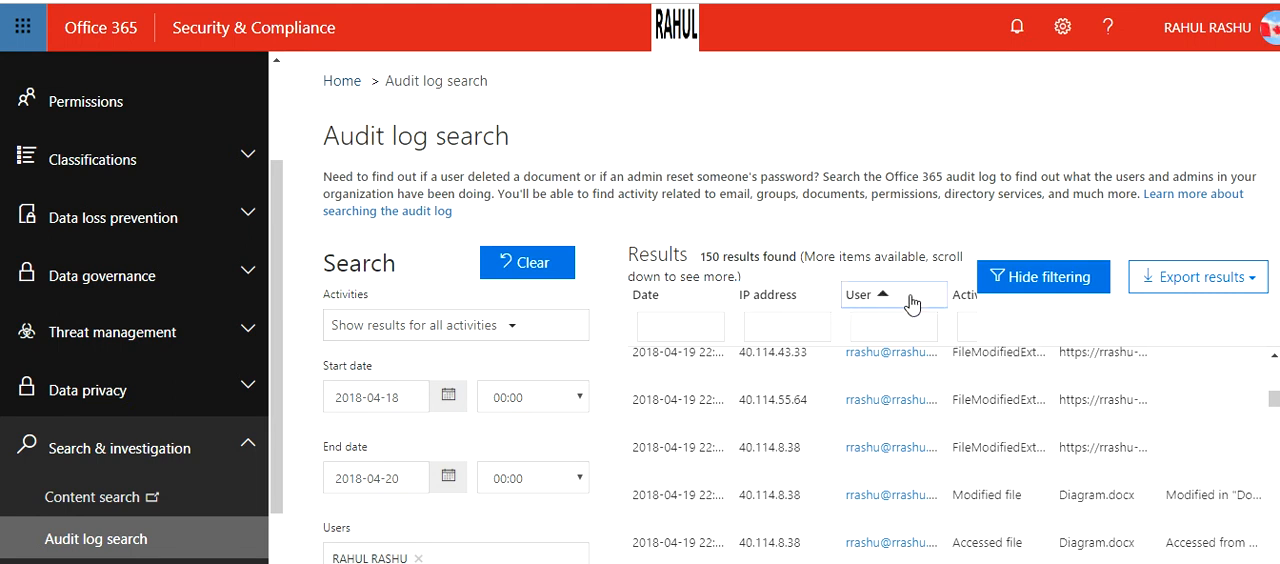
pyautogui.click(910, 302)
# Sort the audit log results by activity in ascending order.
pyautogui.click(962, 305)
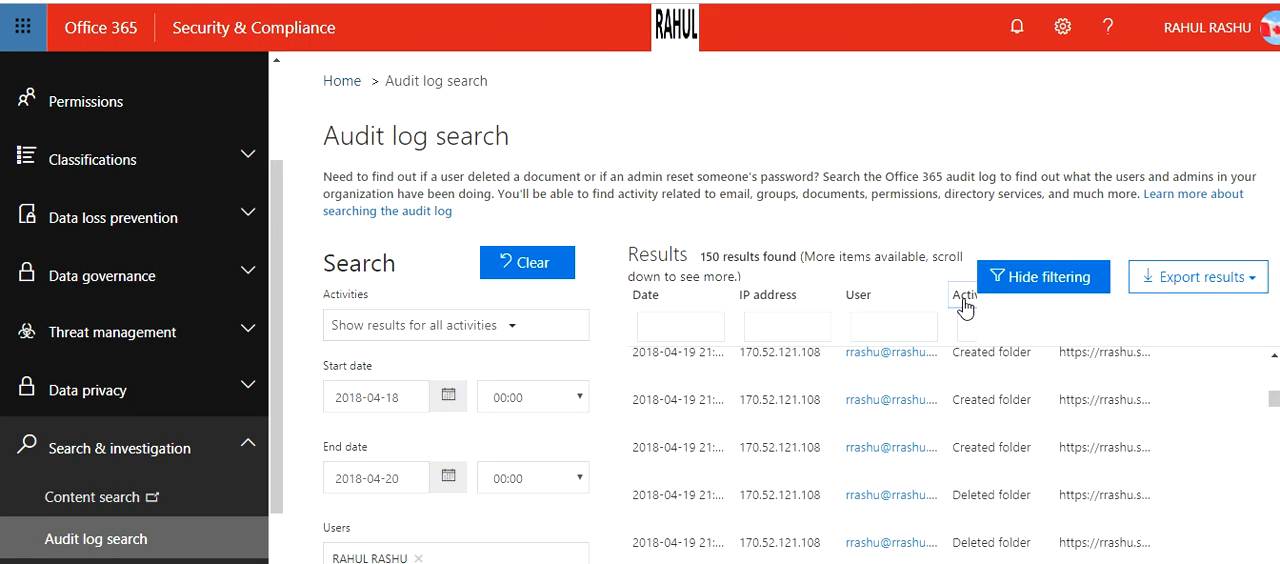
pyautogui.click(963, 305)
pyautogui.click(965, 305)
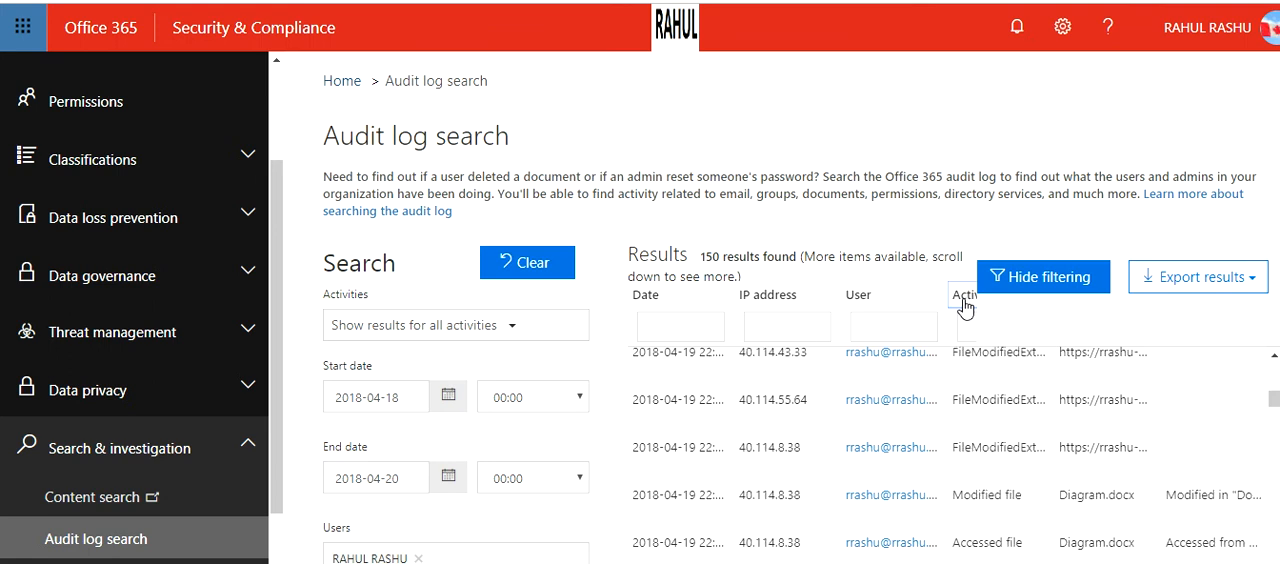
pyautogui.click(965, 305)
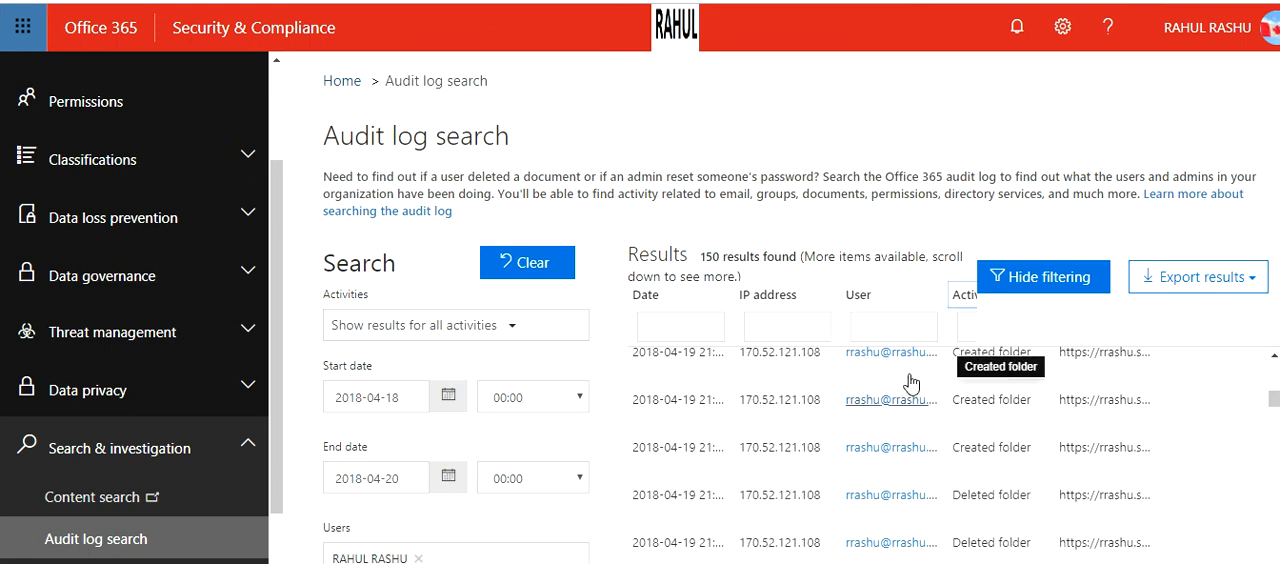